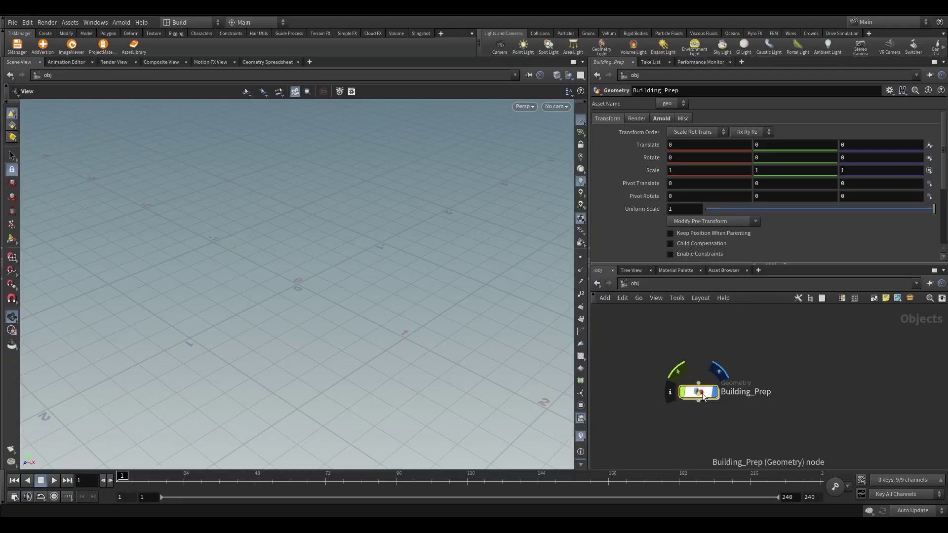
Inside Building_Prep, add an Alembic SOP node, alembic1
double_click(702, 393)
key("Tab")
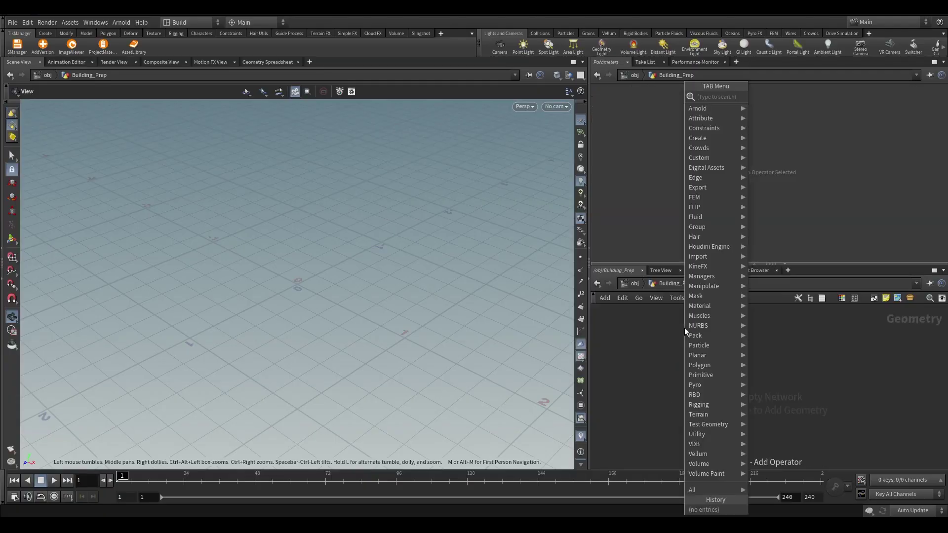
type("alembic")
key("Return")
left_click(699, 340)
Widen the network view and enter the $JOB/data/Assets/Building.abc path in alembic1's File Name
left_click(754, 264)
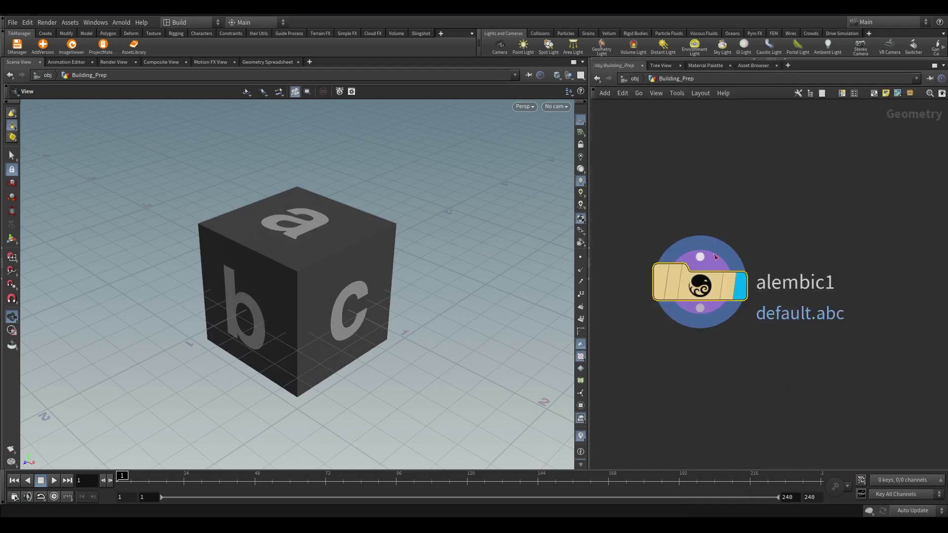
left_click_drag(589, 291, 549, 292)
key("p")
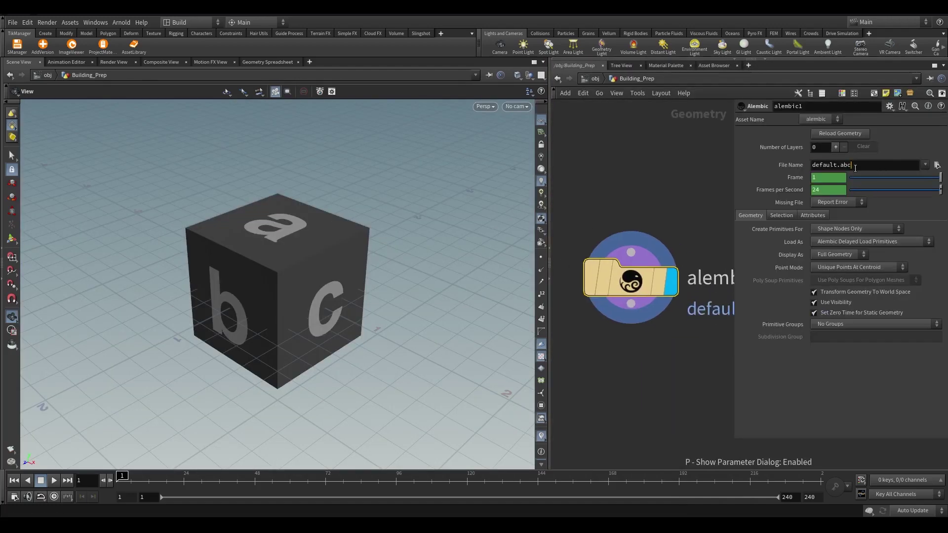
left_click(864, 165)
type("$JOB/data/Arsets/Building.abc")
Commit the Building.abc path, frame and orbit the building, and confirm alembic1 holds 58 packed primitives
key("Return")
key("g")
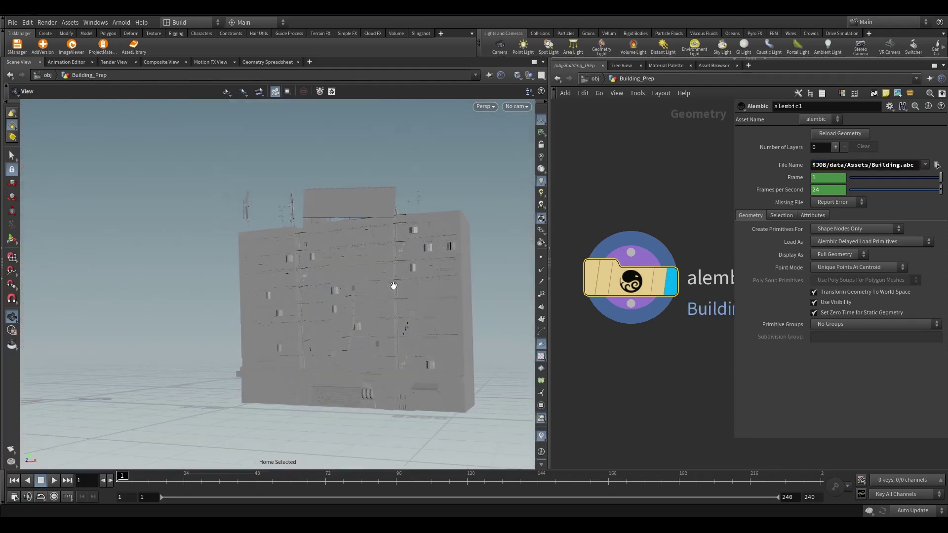
left_click_drag(394, 286, 338, 318)
left_click_drag(203, 327, 307, 318)
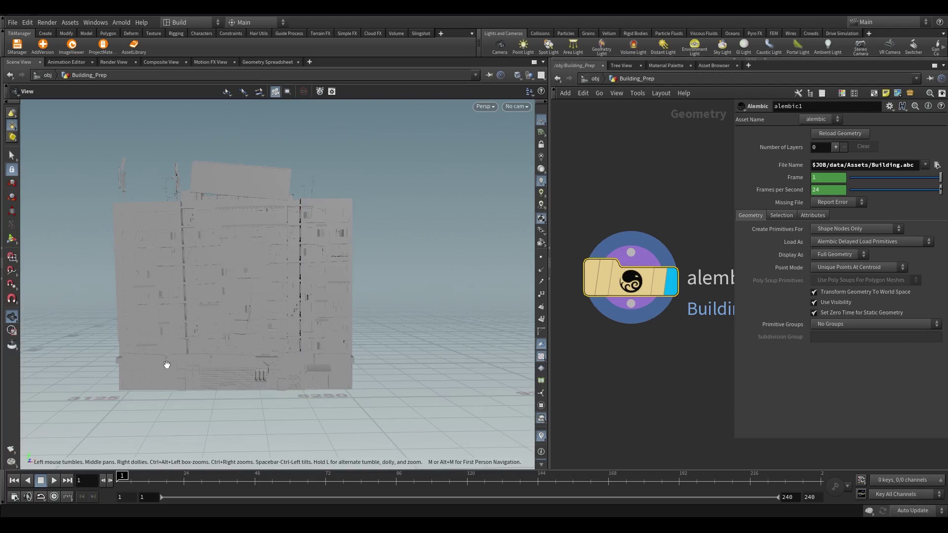
left_click_drag(167, 364, 184, 339)
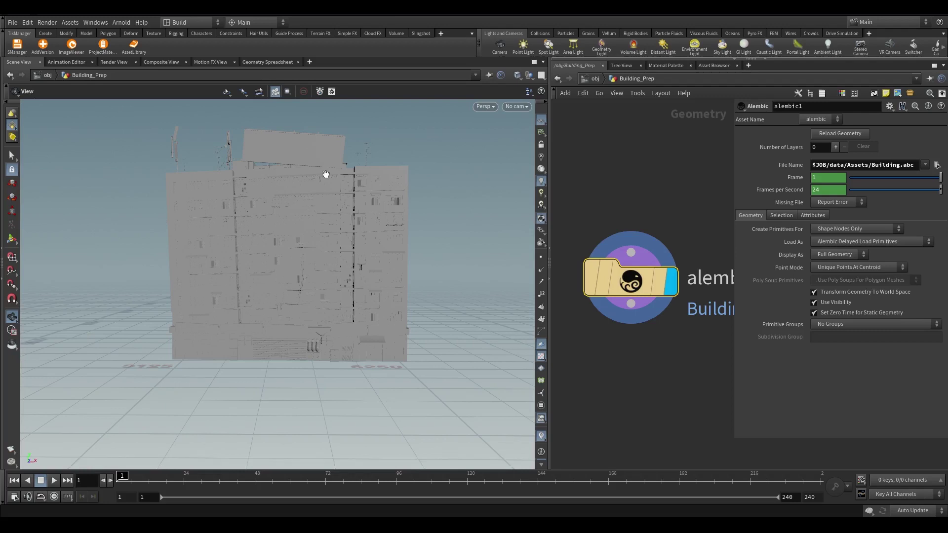
left_click_drag(326, 175, 334, 238)
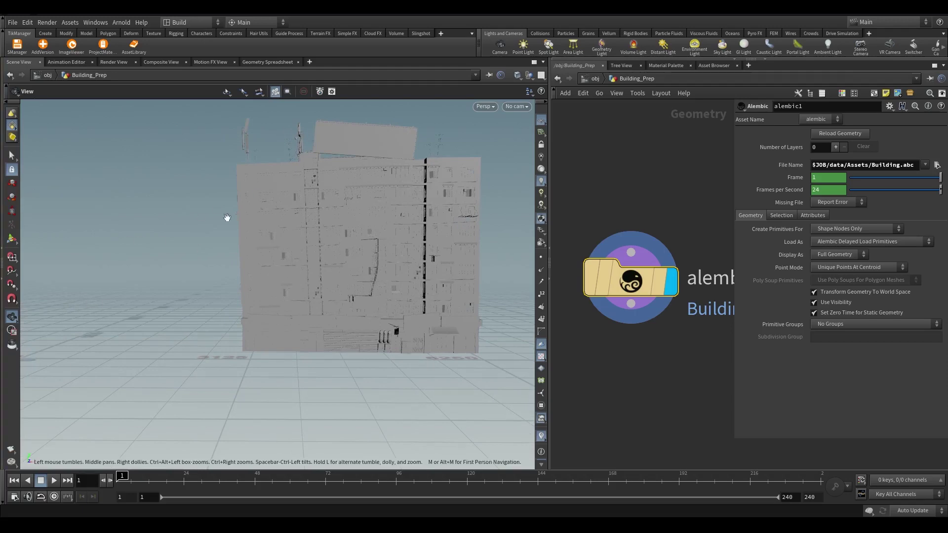
left_click_drag(226, 218, 314, 349)
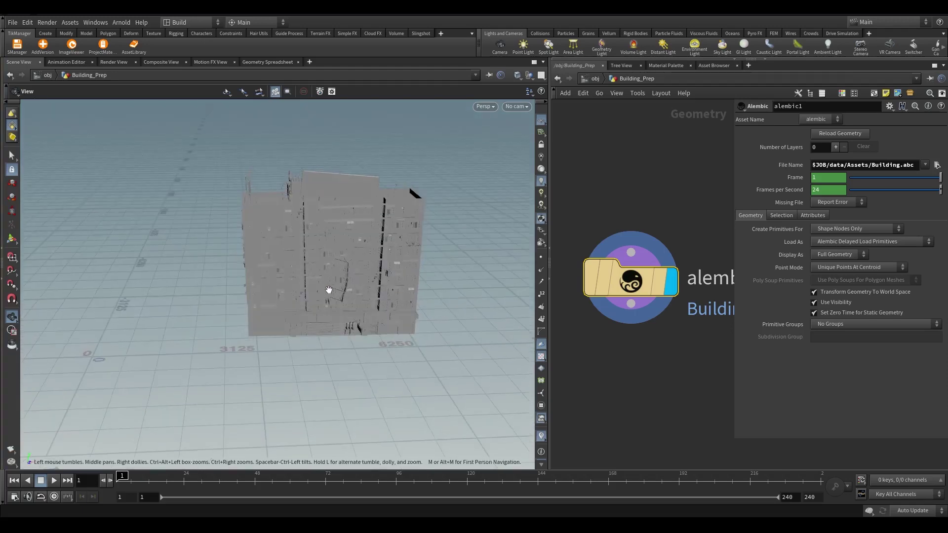
left_click_drag(329, 289, 301, 296)
middle_click(633, 280)
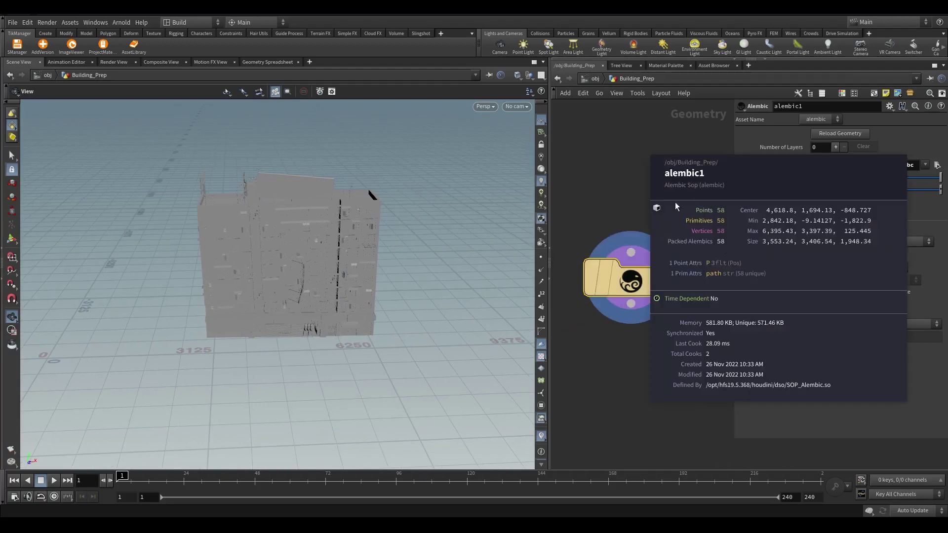
middle_click_drag(581, 327, 548, 284)
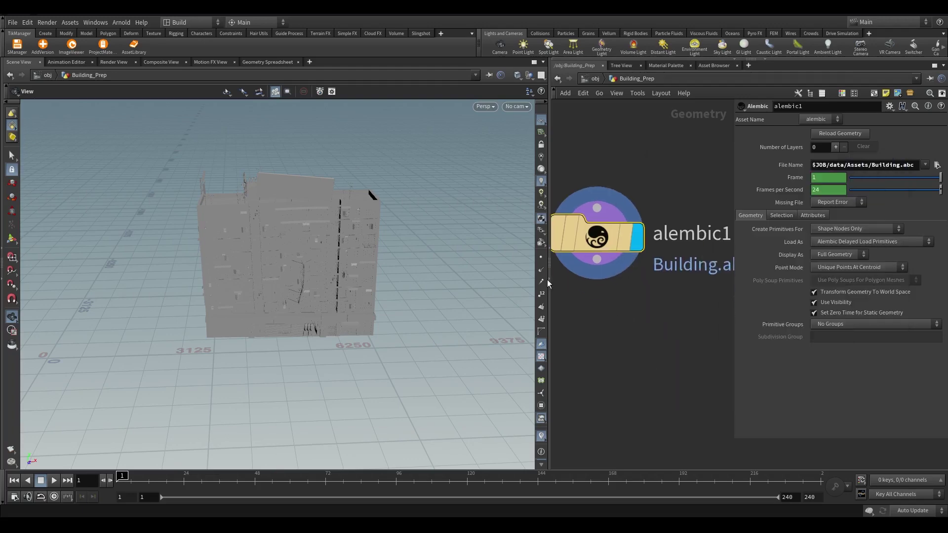
Wire a new Unpack node from alembic1's output and review alembic1's point and primitive counts
left_click_drag(552, 296, 482, 297)
left_click_drag(562, 259, 575, 300)
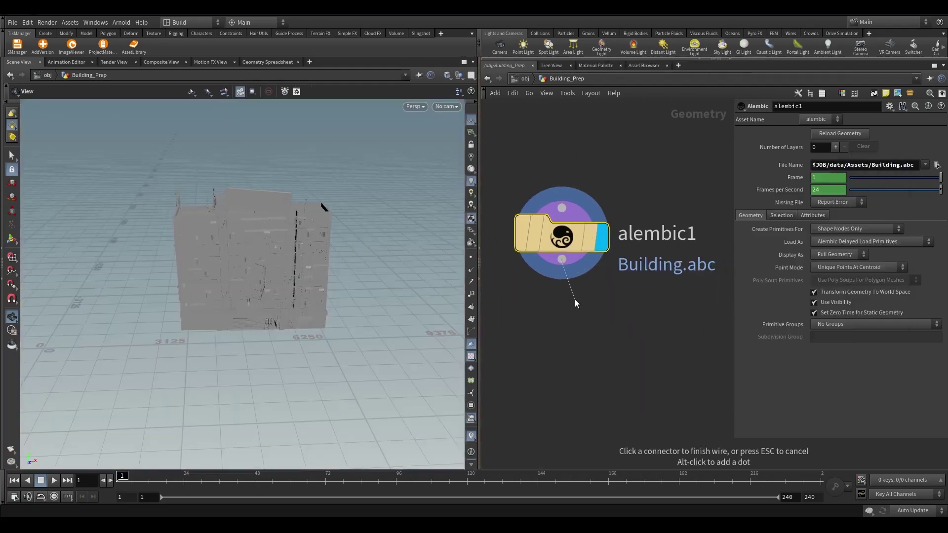
left_click(575, 301)
type("unpack")
key("Return")
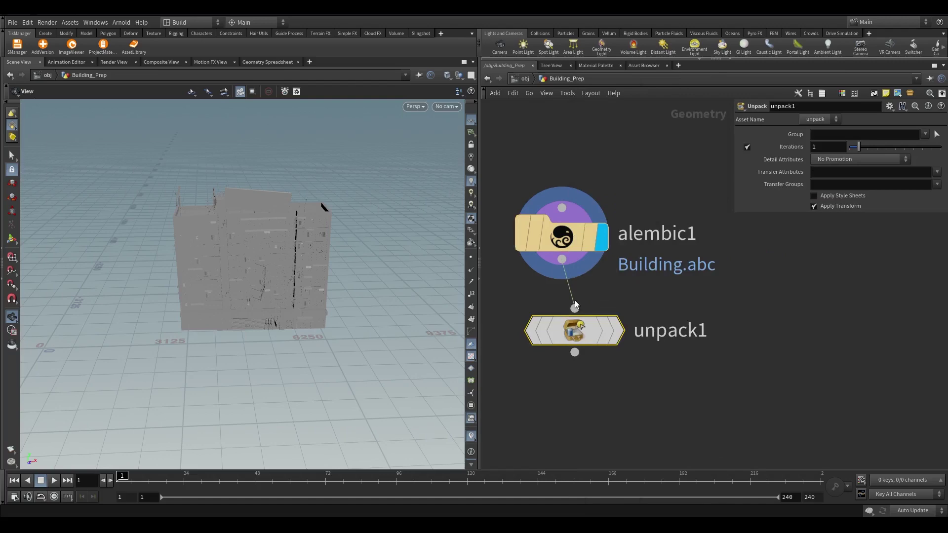
middle_click(517, 238)
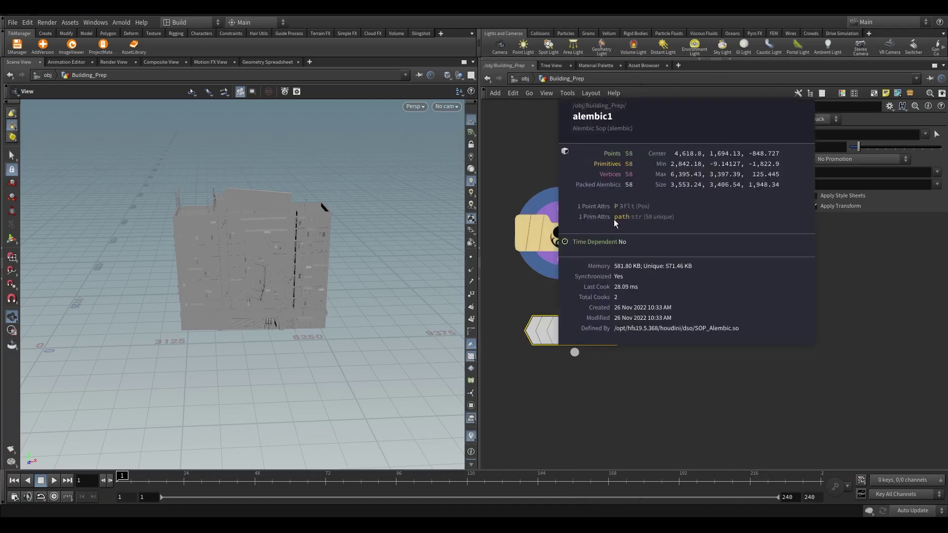
middle_click(519, 250)
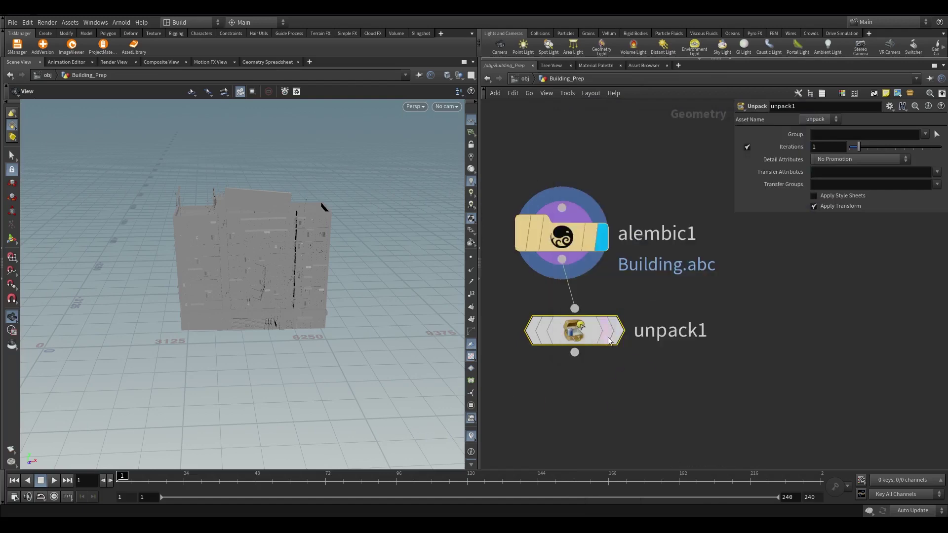
Display unpack1 and set its Transfer Attributes to path
left_click(610, 331)
middle_click(575, 340)
left_click(936, 172)
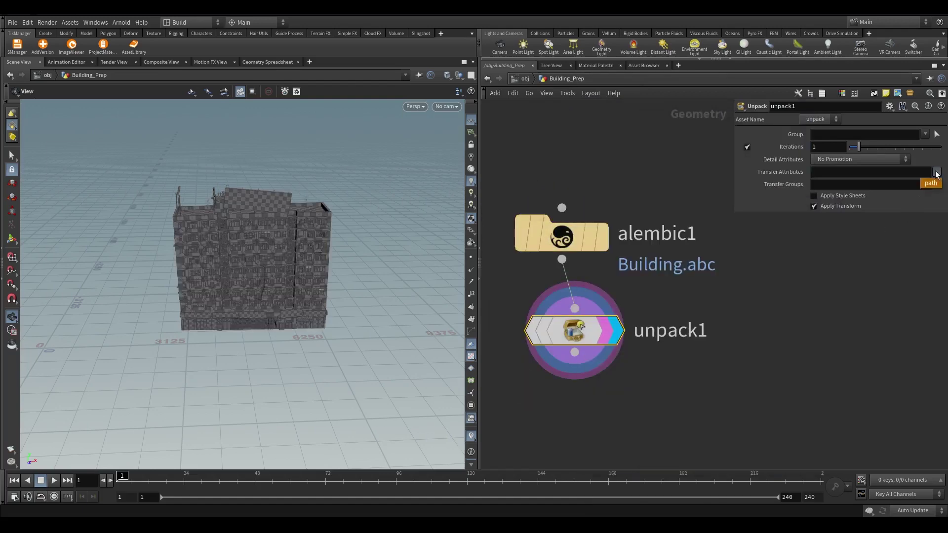
left_click(931, 183)
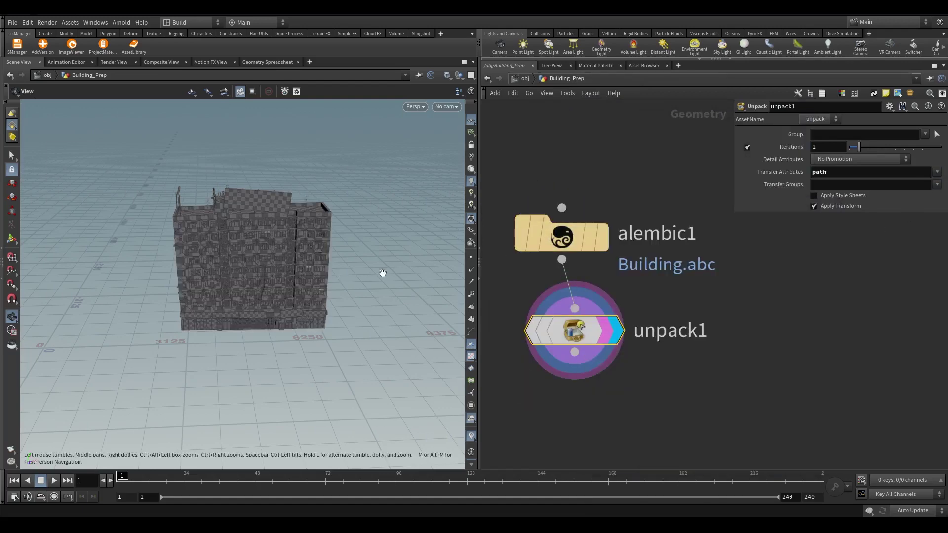
middle_click(574, 330)
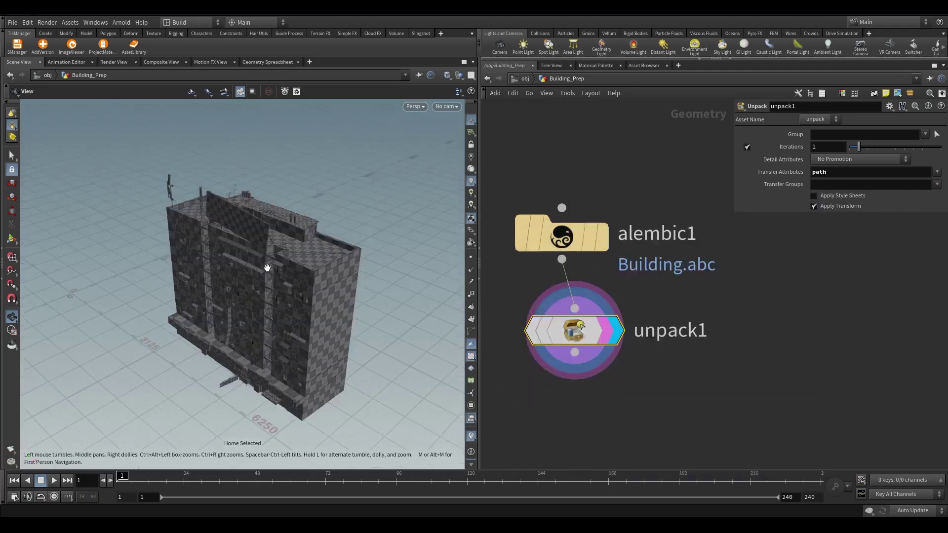
Switch the viewport to plain grey shading and look up at the building's roof
left_click(472, 355)
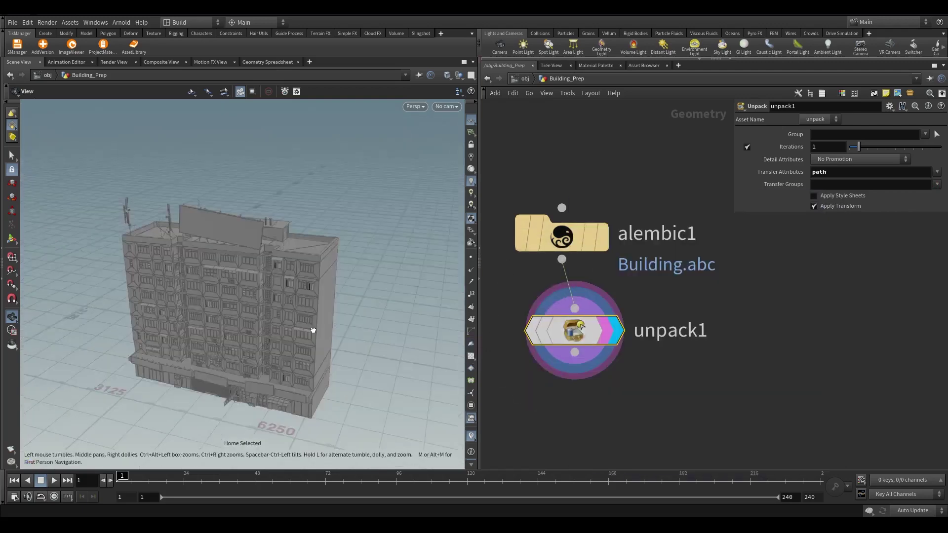
scroll(313, 328, "up", 6)
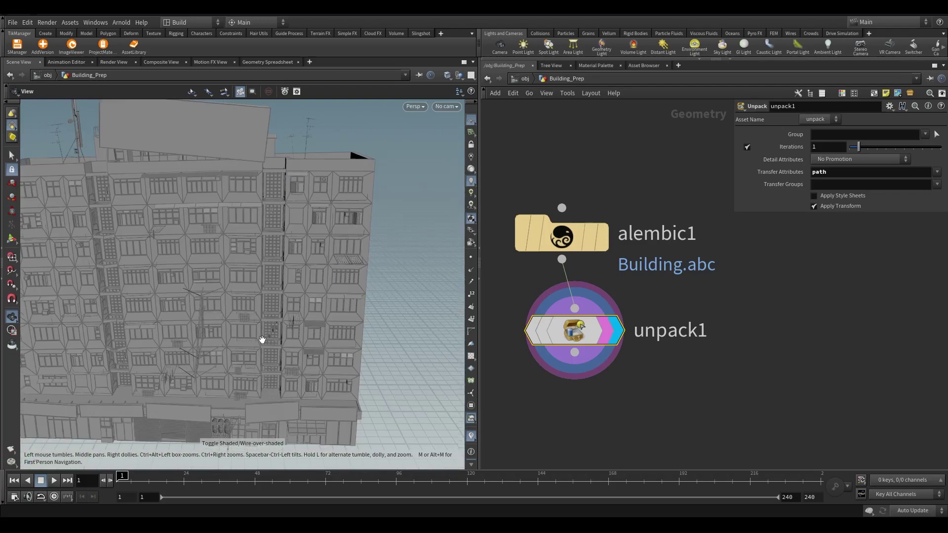
scroll(269, 326, "up", 5)
left_click_drag(277, 297, 299, 252)
scroll(324, 296, "down", 10)
scroll(373, 196, "up", 10)
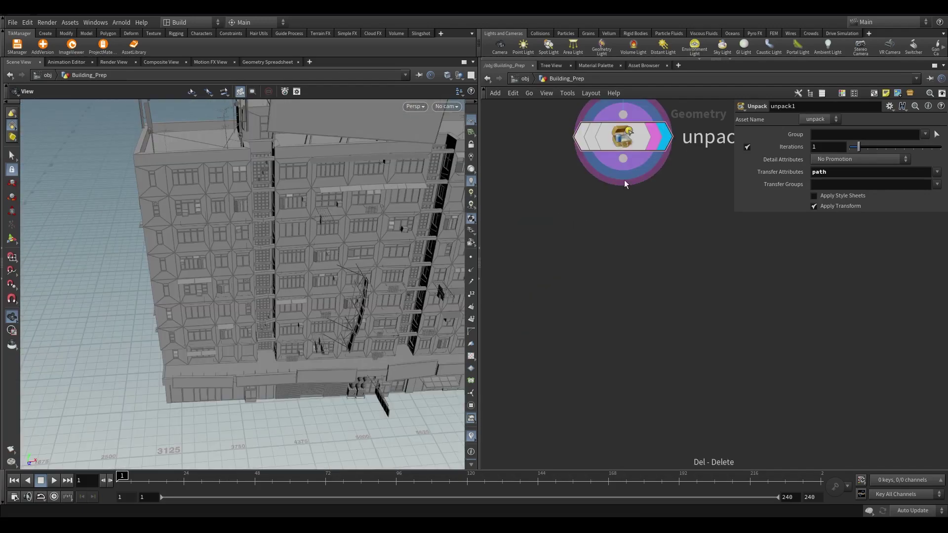
Add a Convert node set to Polygon below unpack1, yielding 74,335 polygons with path kept
key("Tab")
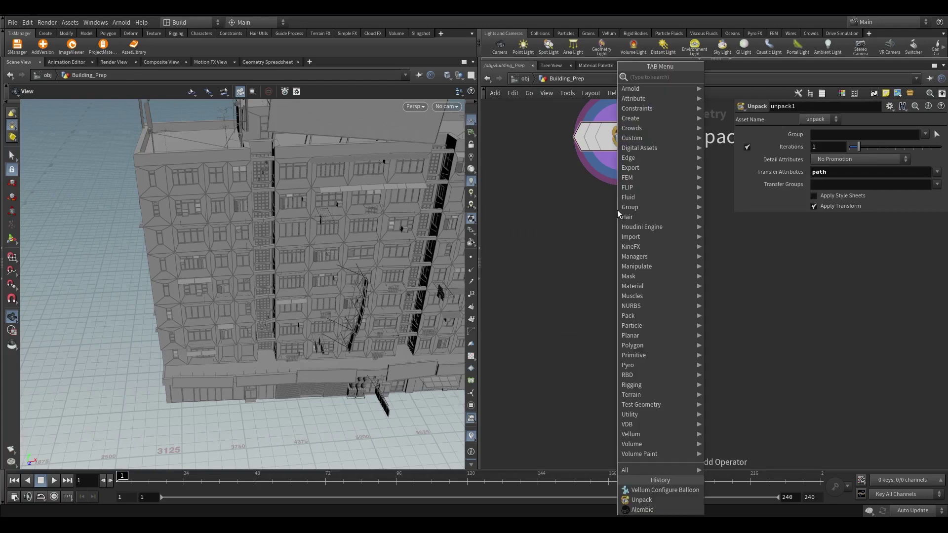
type("conv")
key("Return")
left_click(617, 230)
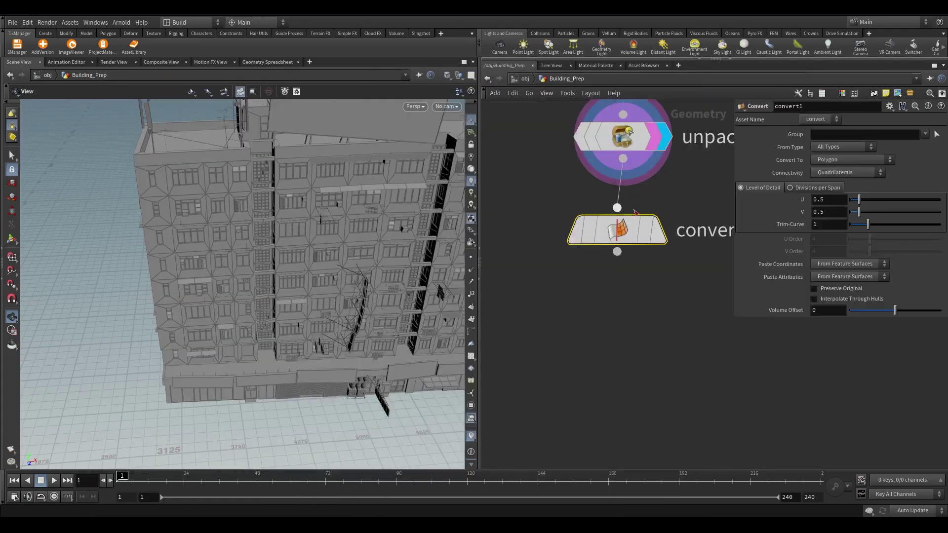
left_click_drag(306, 227, 288, 313)
key("g")
middle_click(617, 230)
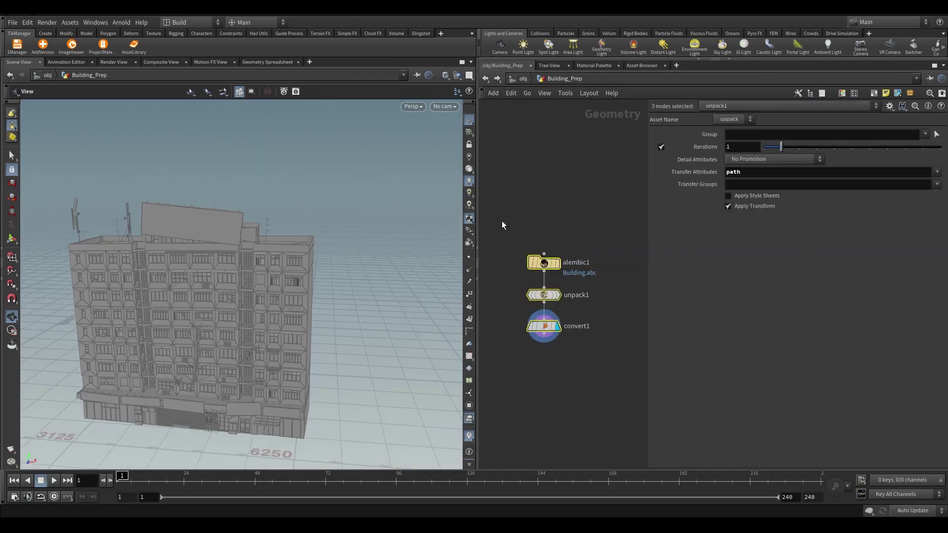
left_click(537, 407)
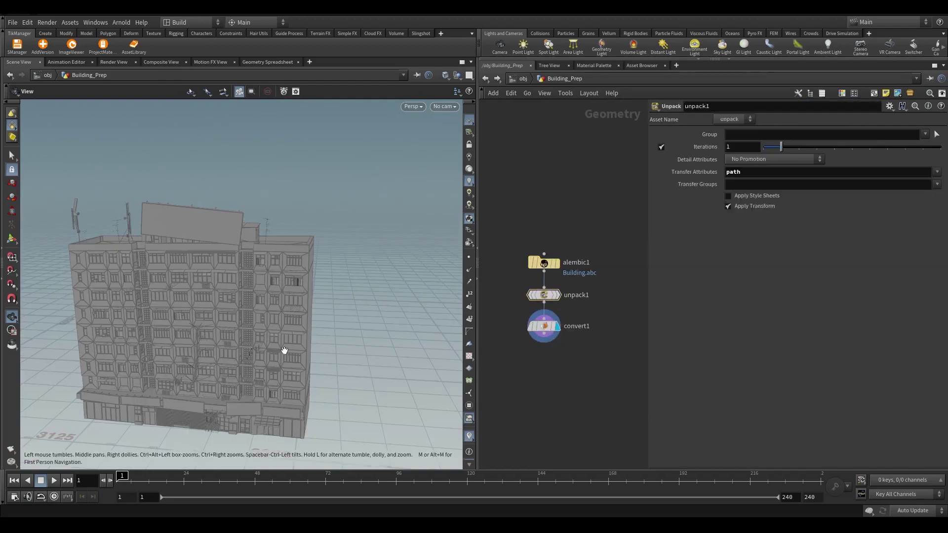
left_click_drag(284, 351, 342, 330)
scroll(393, 262, "up", 3)
scroll(429, 321, "up", 3)
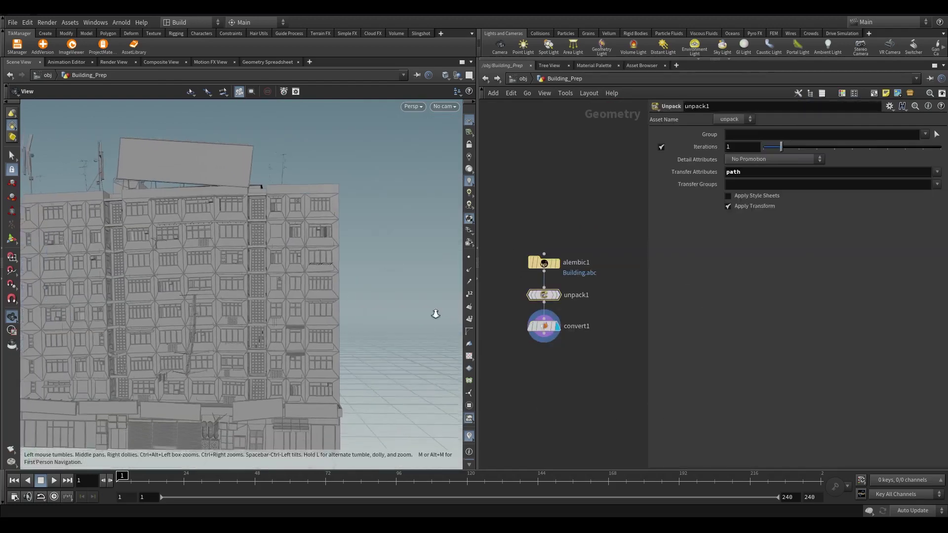
Add a Create Name From Path node and position it under convert1
key("Tab")
type("create")
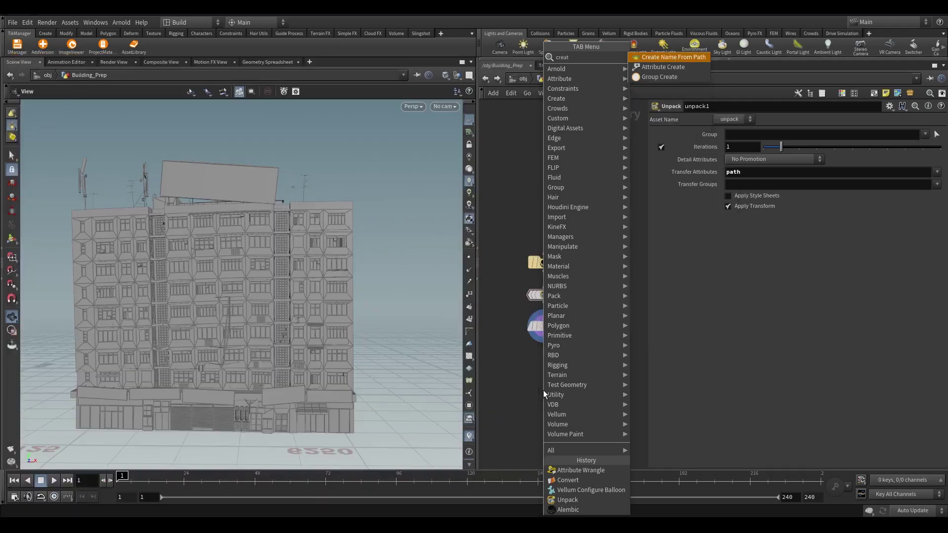
key("Return")
left_click(543, 390)
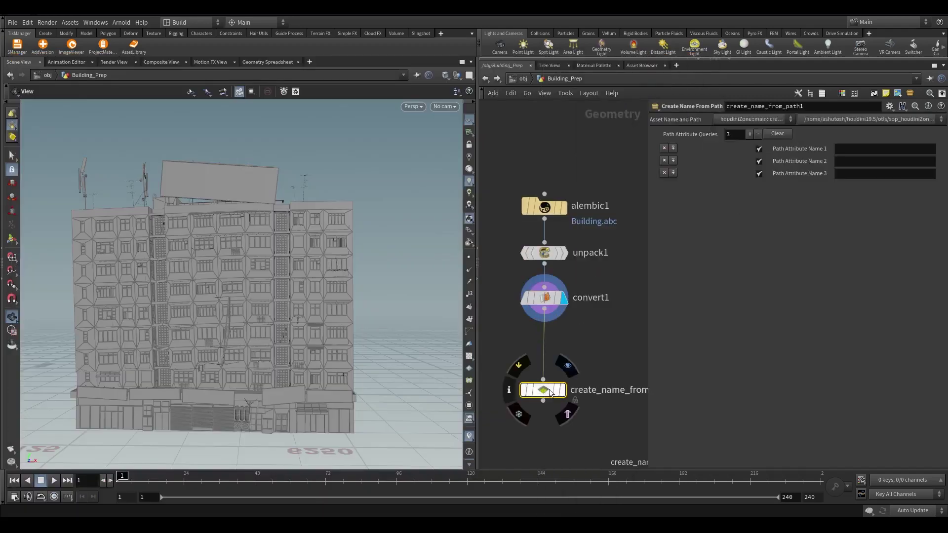
left_click_drag(557, 392, 557, 359)
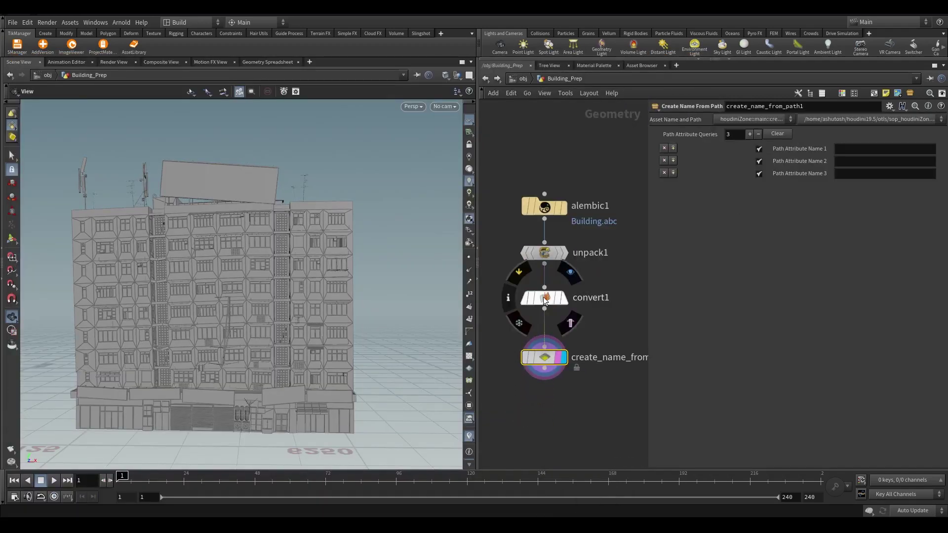
Display convert1 and read the full /BLOCK03 path values in the Geometry Spreadsheet
middle_click(545, 303)
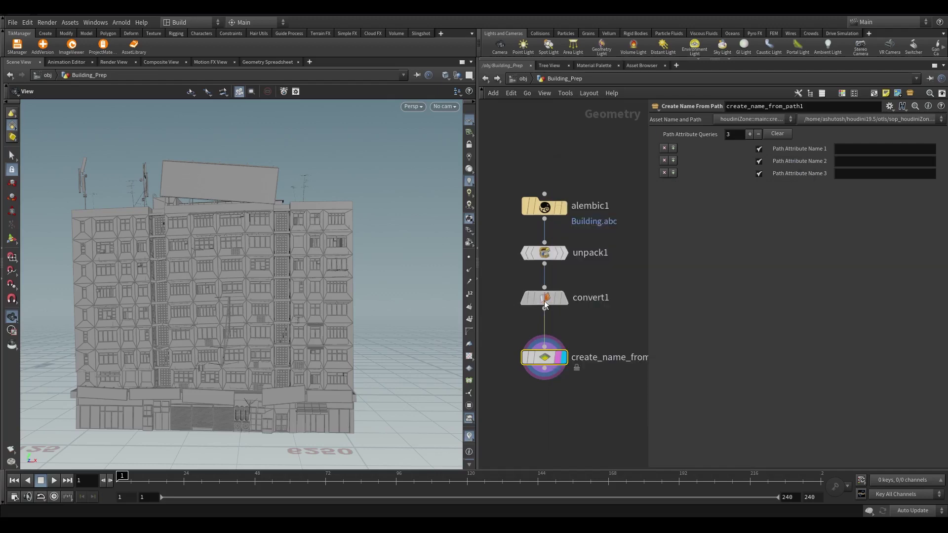
left_click(542, 301)
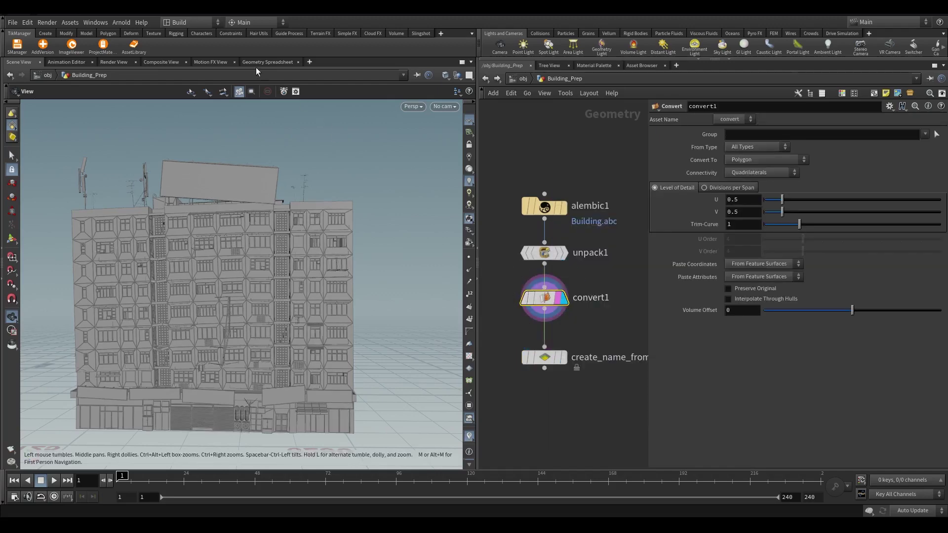
left_click(267, 61)
left_click_drag(86, 99, 399, 99)
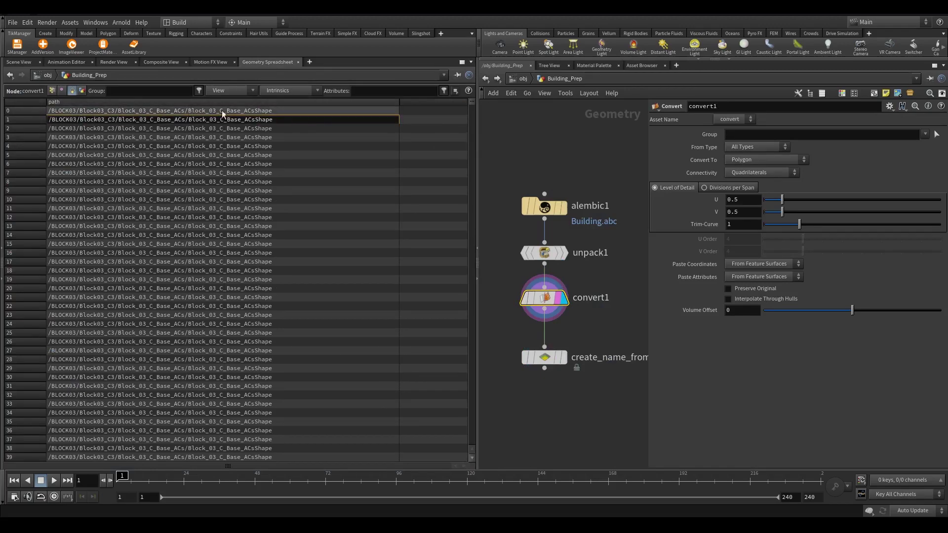
left_click(19, 62)
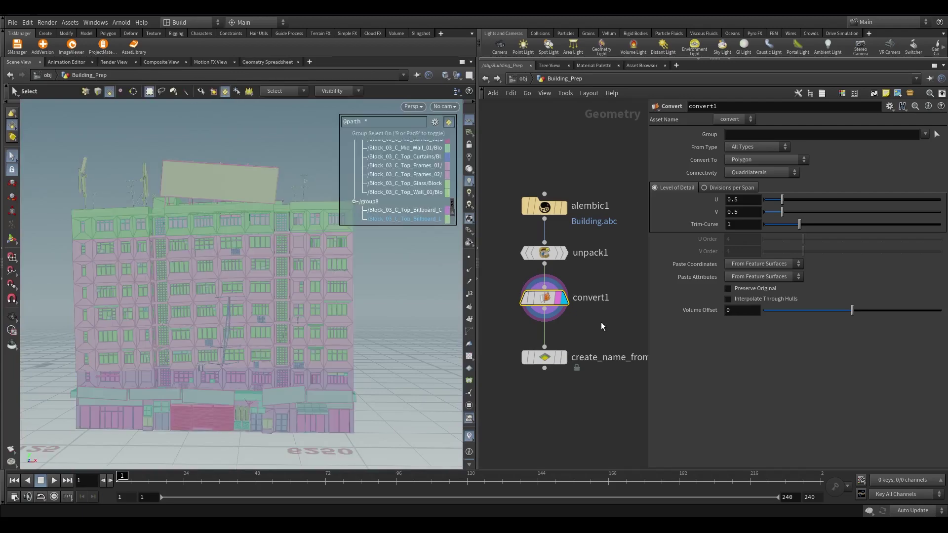
Move create_name_from_path1 down and insert an Attribute Wrangle below convert1
left_click_drag(545, 357, 544, 413)
key("Tab")
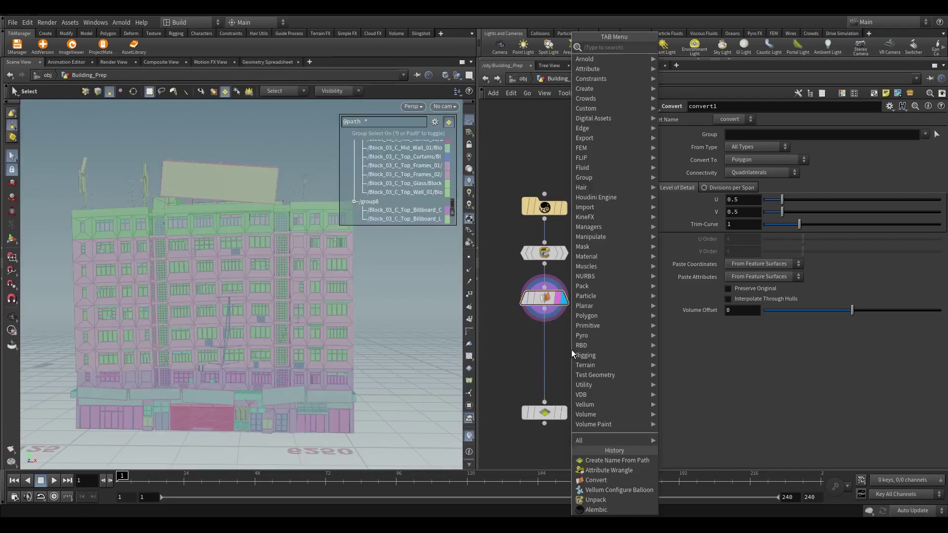
left_click(608, 470)
left_click(549, 345)
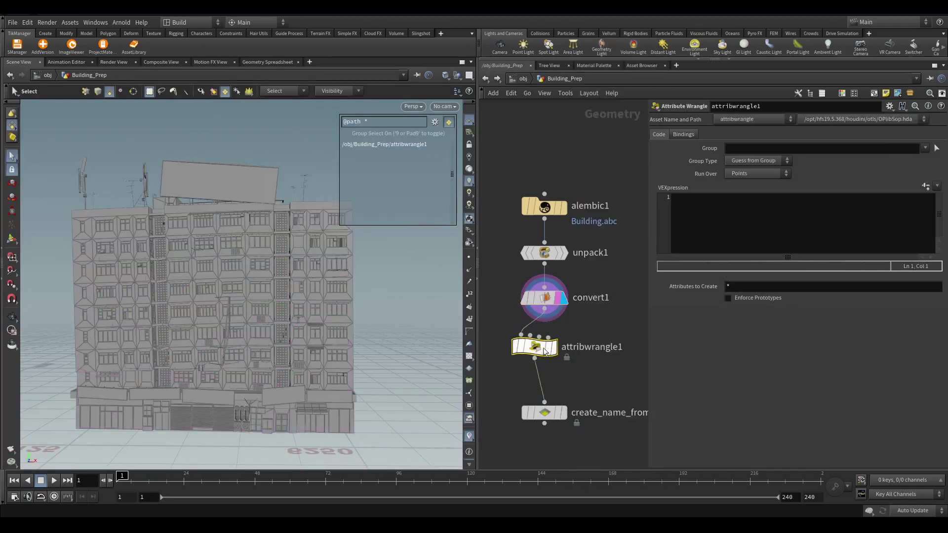
Write the VEX line s@name = s@path; in the wrangle
left_click(739, 227)
type("s@bnan")
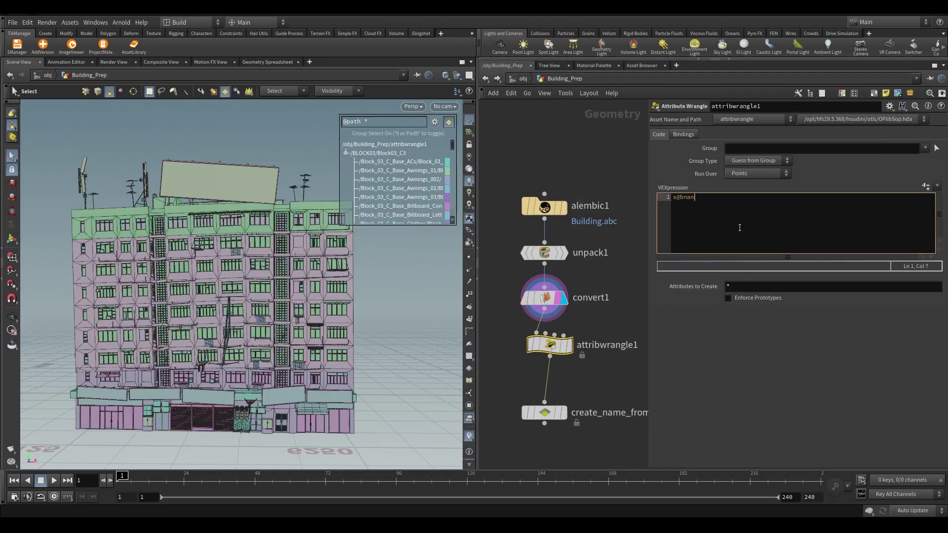
type("s@name = s@path;")
key("Return")
mouse_move(561, 348)
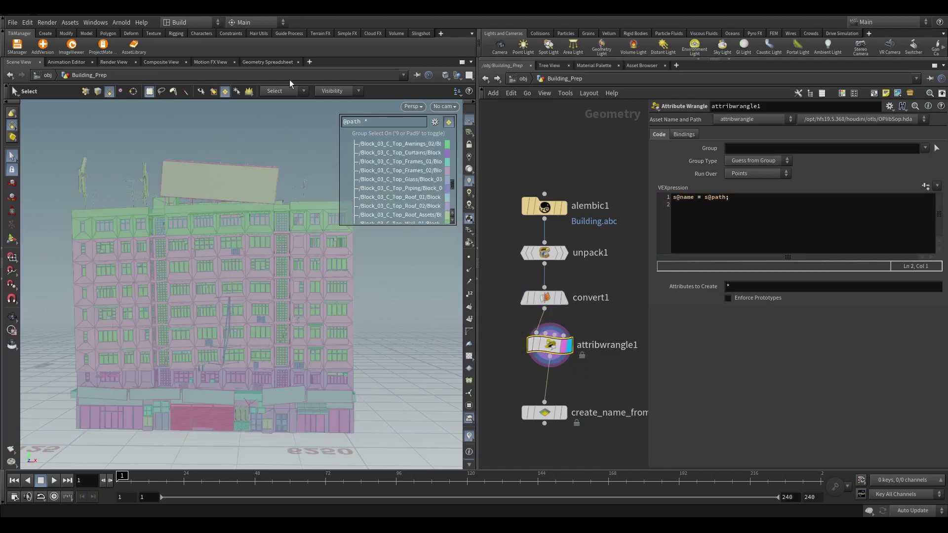
Set the wrangle to run over Primitives and verify full-precision name values in the spreadsheet
left_click(267, 61)
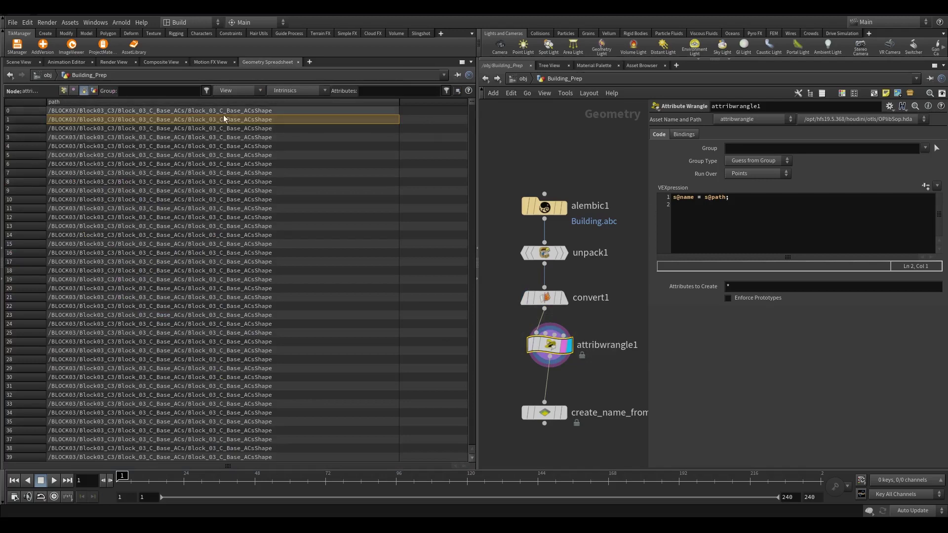
left_click(238, 90)
left_click(275, 111)
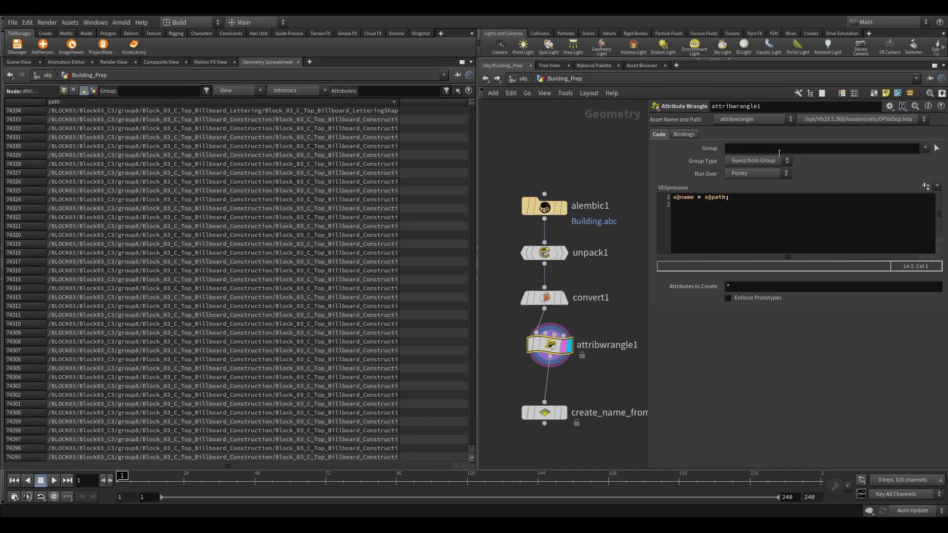
left_click(757, 174)
left_click(745, 190)
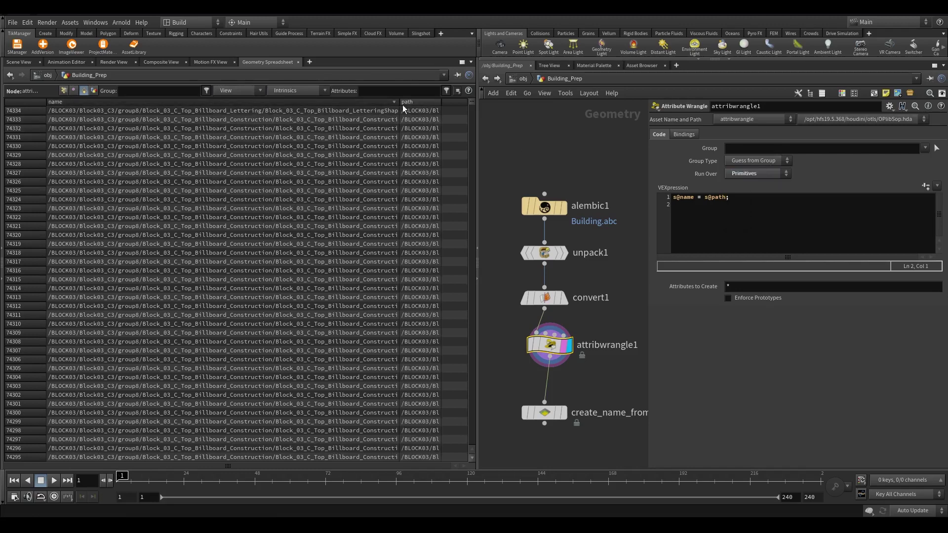
left_click_drag(400, 102, 407, 103)
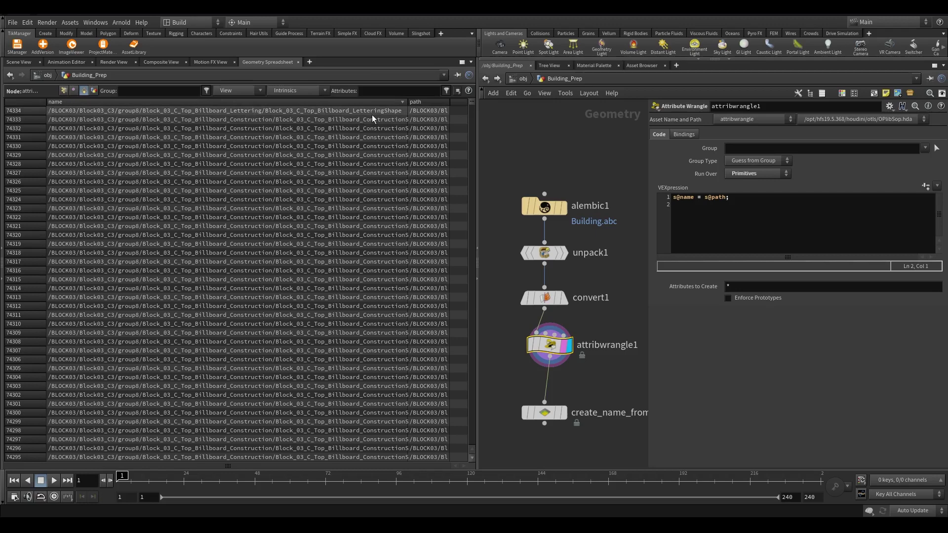
left_click(19, 62)
left_click(544, 413)
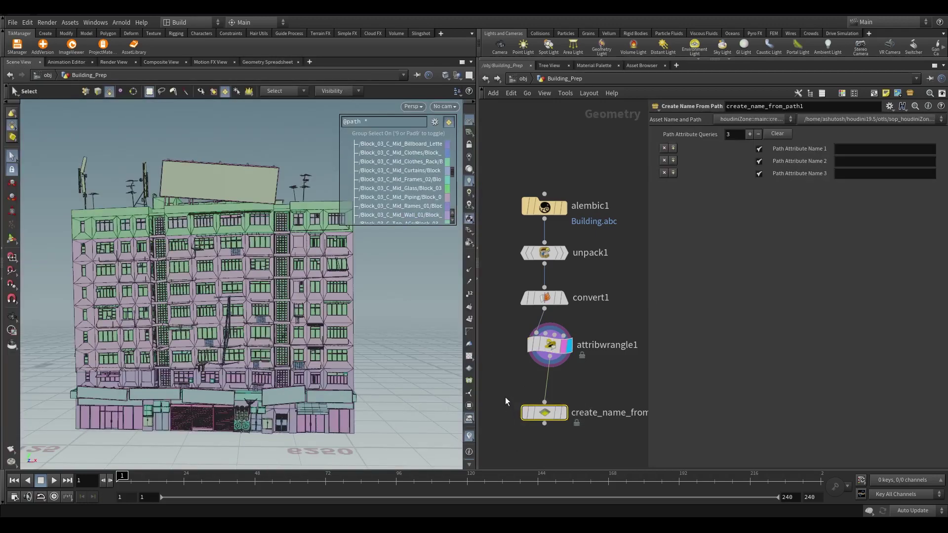
scroll(506, 408, "up", 3)
Set create_name_from_path1's Path Attribute Name 1 to path and compare its info with attribwrangle1
key("r")
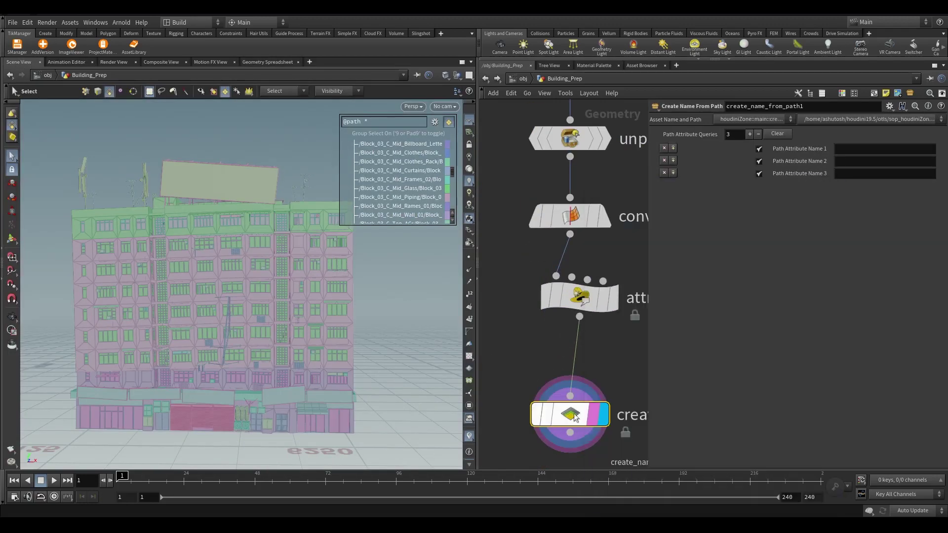
key("h")
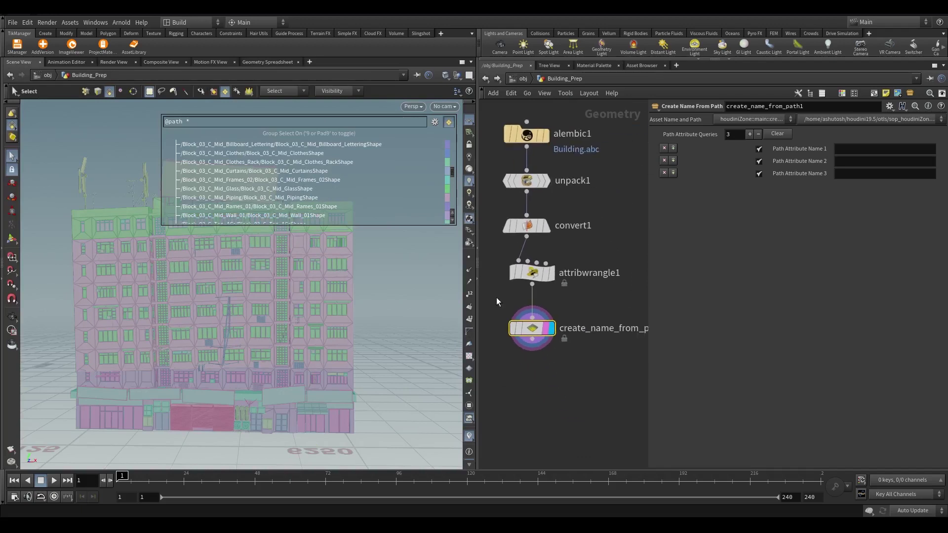
left_click(844, 148)
key("Return")
middle_click(544, 336)
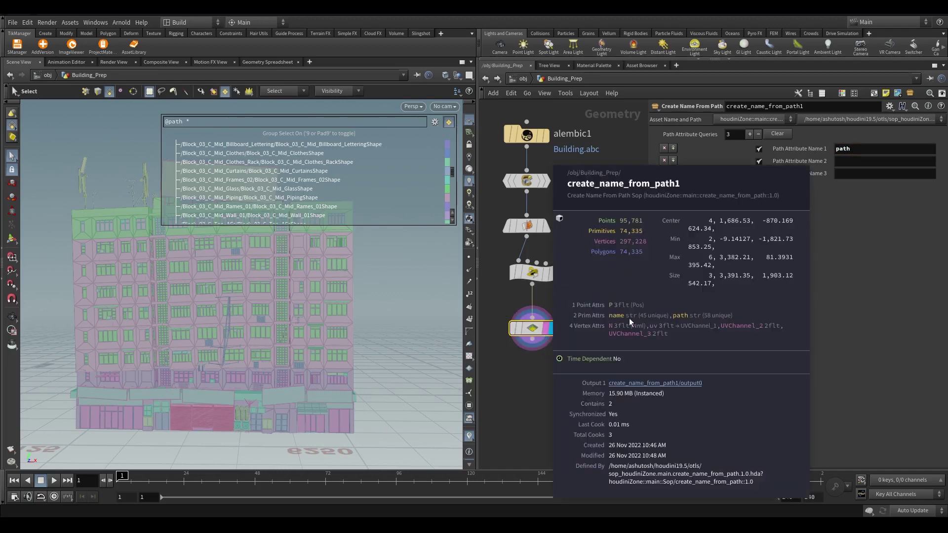
scroll(558, 292, "up", 1)
middle_click_drag(527, 269, 665, 317)
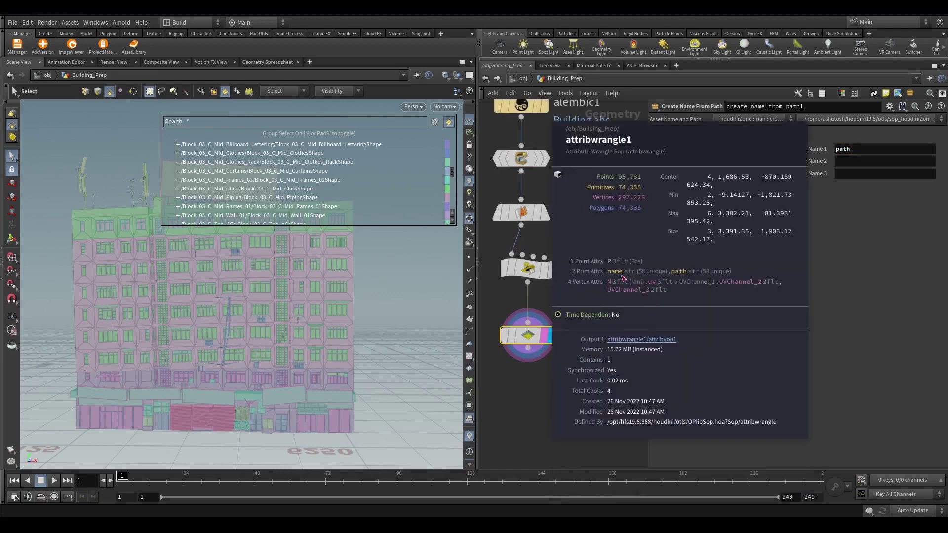
middle_click_drag(526, 330, 618, 309)
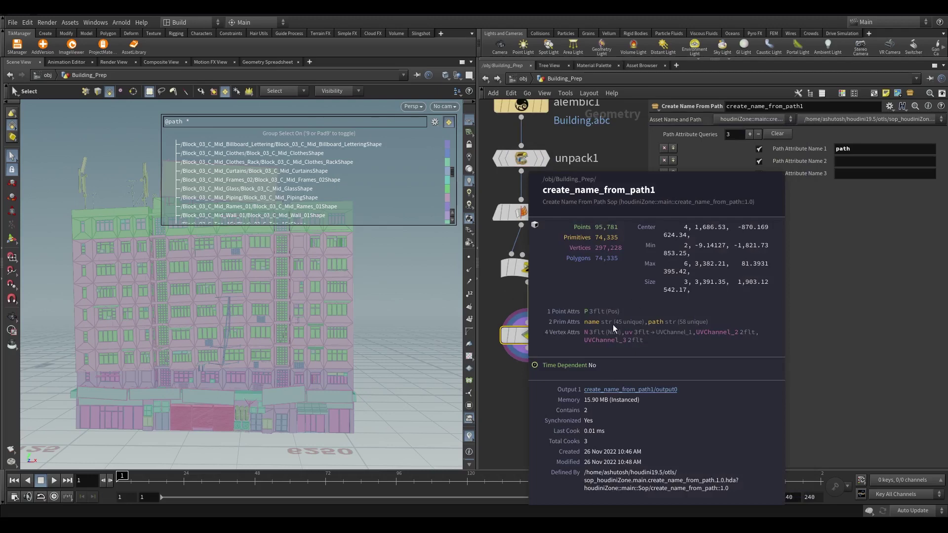
Check the generated names in the spreadsheet, then delete the redundant attribwrangle1 node
left_click(268, 62)
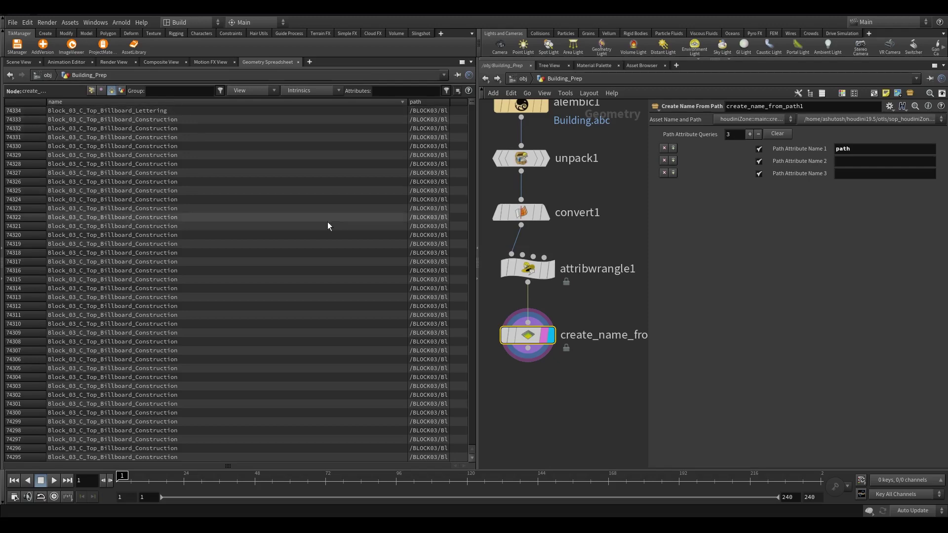
left_click_drag(471, 103, 296, 478)
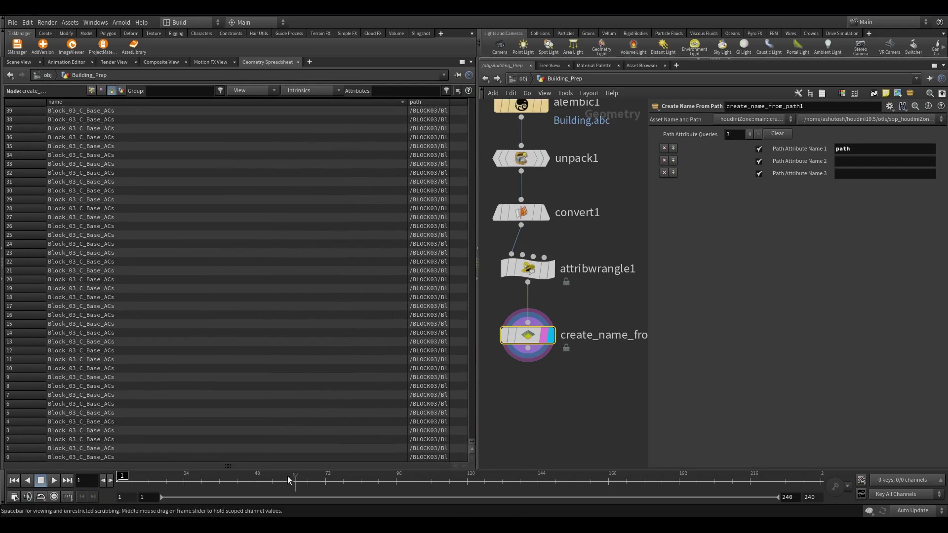
left_click(19, 62)
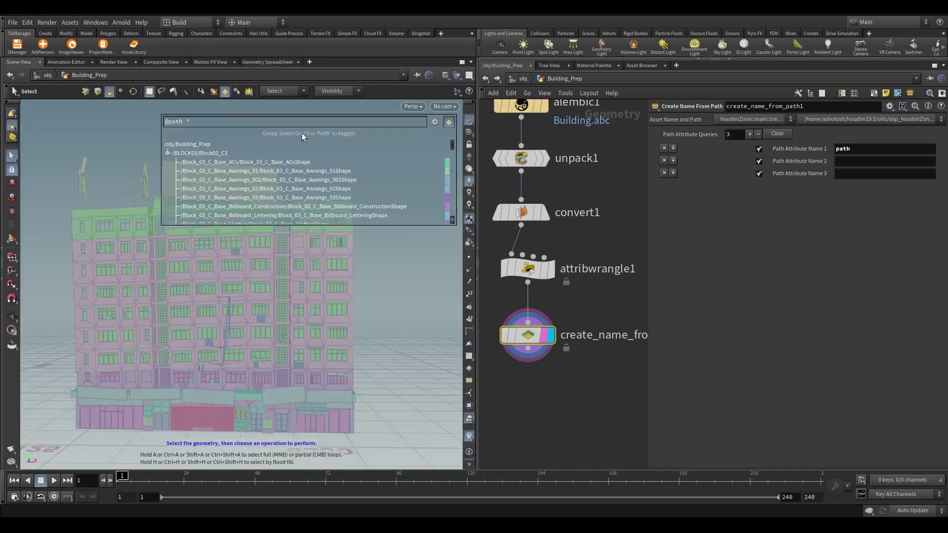
left_click_drag(619, 316, 505, 248)
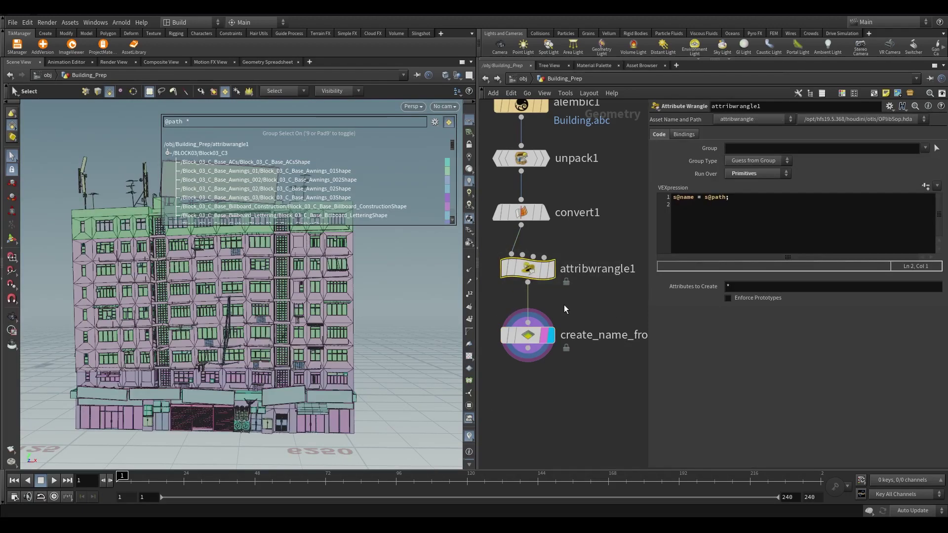
key("Delete")
scroll(566, 307, "down", 3)
Lay out the four nodes in one column and leave Path Attribute Names 2 and 3 blank
left_click_drag(583, 370, 507, 135)
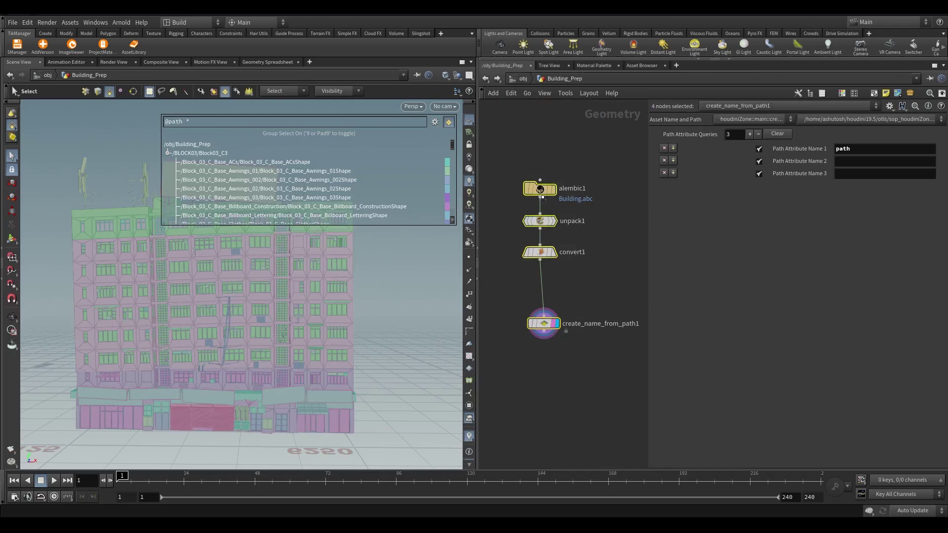
key("l")
left_click(564, 280)
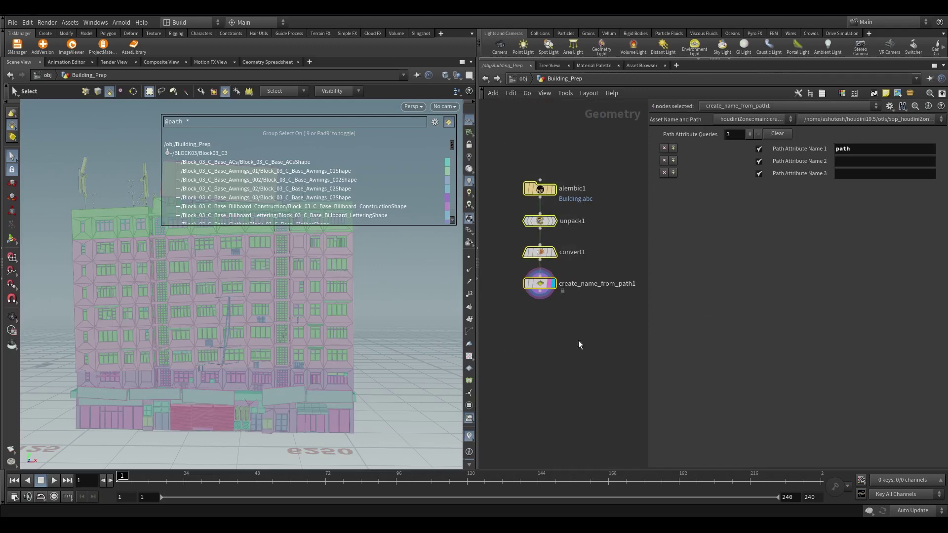
left_click(835, 163)
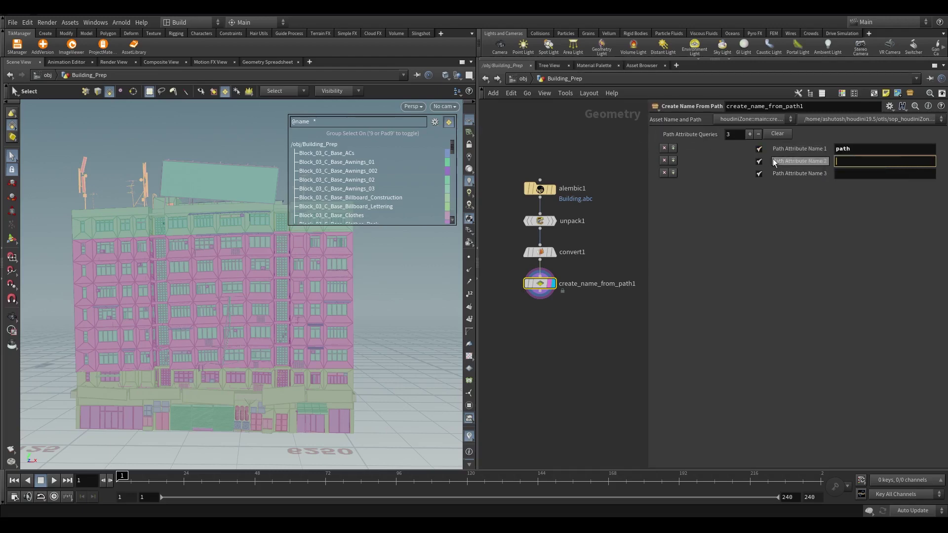
left_click(842, 175)
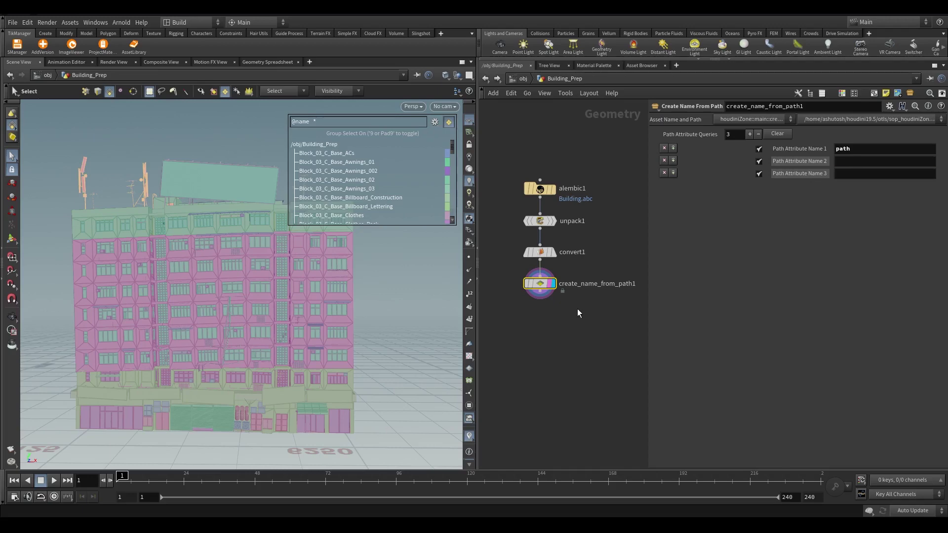
Add a Split node below create_name_from_path1 and display its result
left_click_drag(506, 275, 637, 299)
key("r")
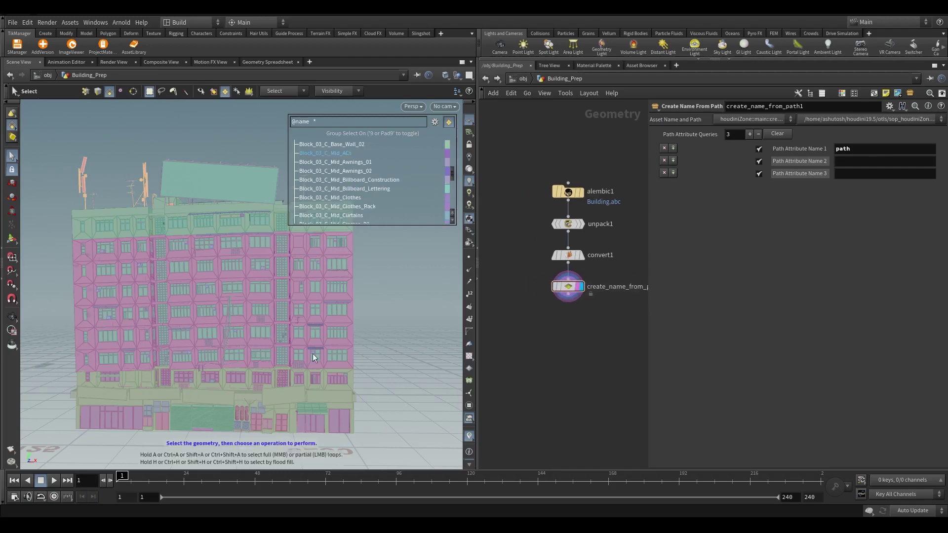
left_click_drag(383, 298, 395, 296)
scroll(566, 284, "up", 4)
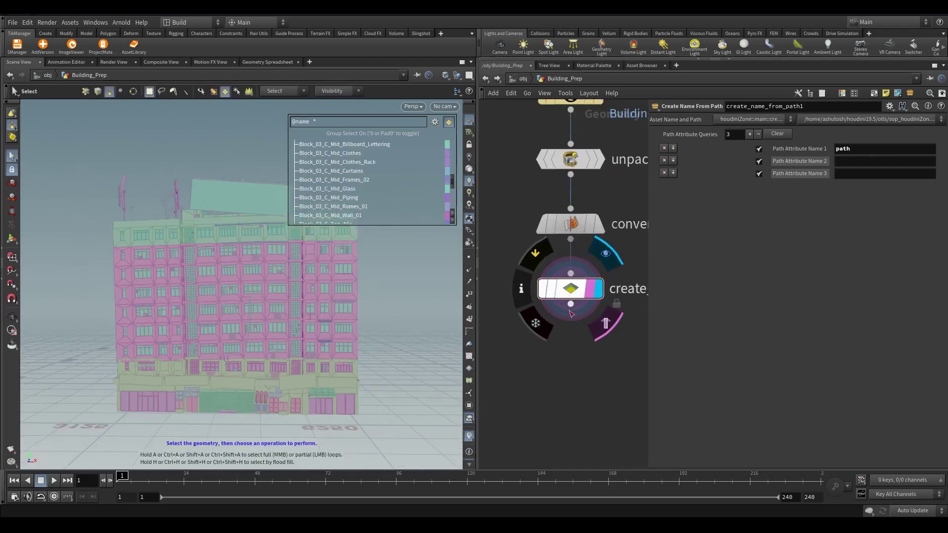
key("Tab")
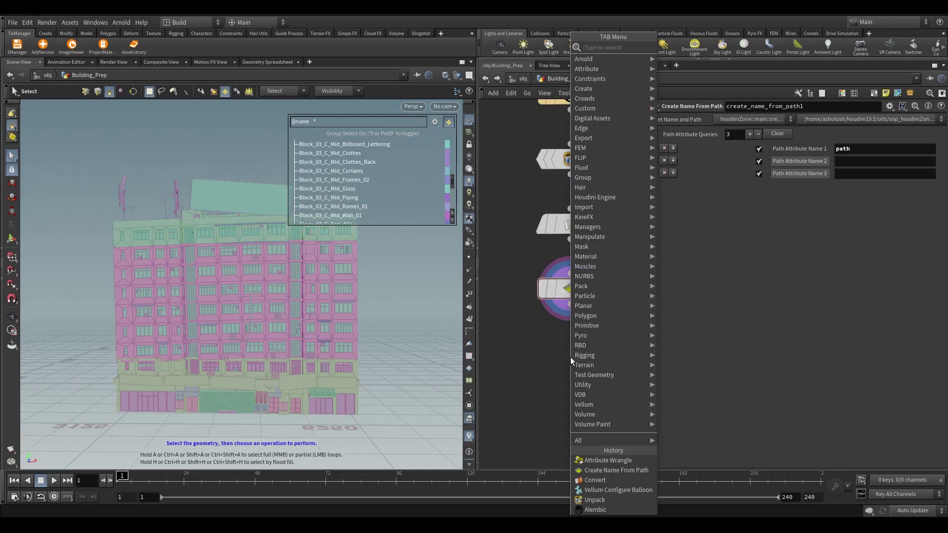
type("split")
key("Return")
scroll(571, 360, "up", 3)
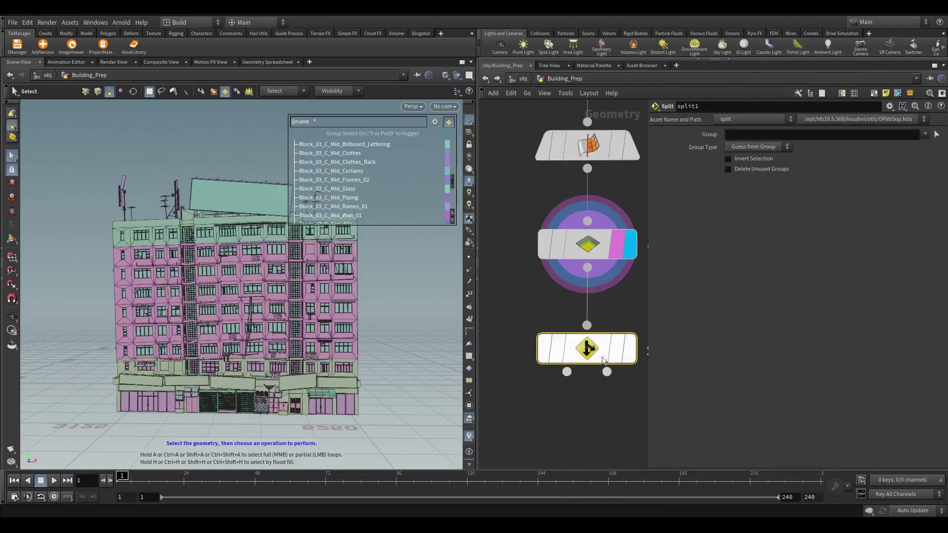
key("r")
key("h")
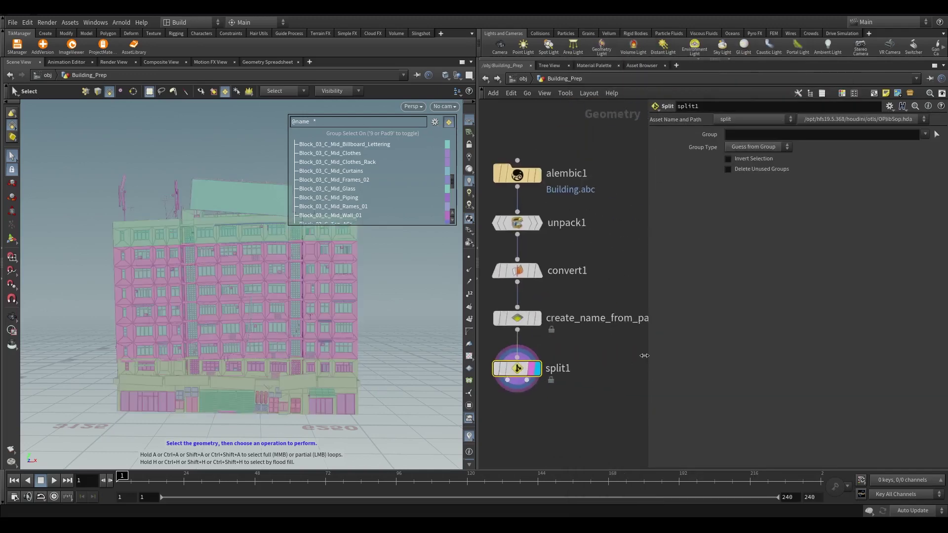
left_click_drag(644, 356, 716, 355)
scroll(272, 266, "up", 5)
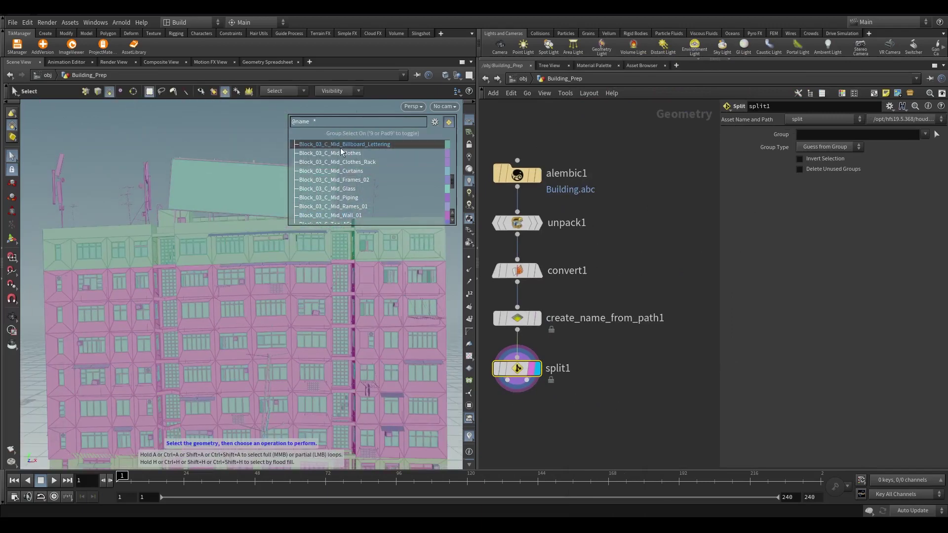
left_click(66, 252)
key("Return")
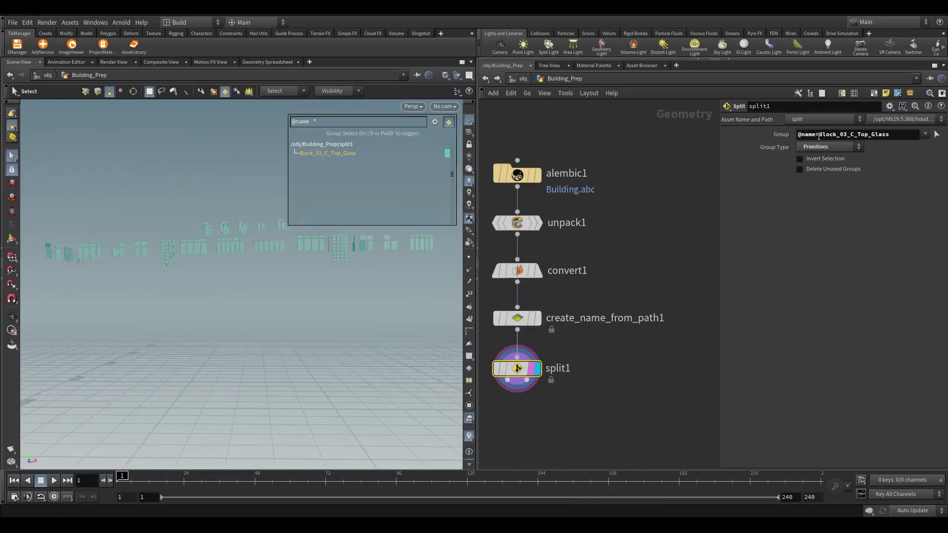
left_click_drag(819, 136, 869, 138)
type("*")
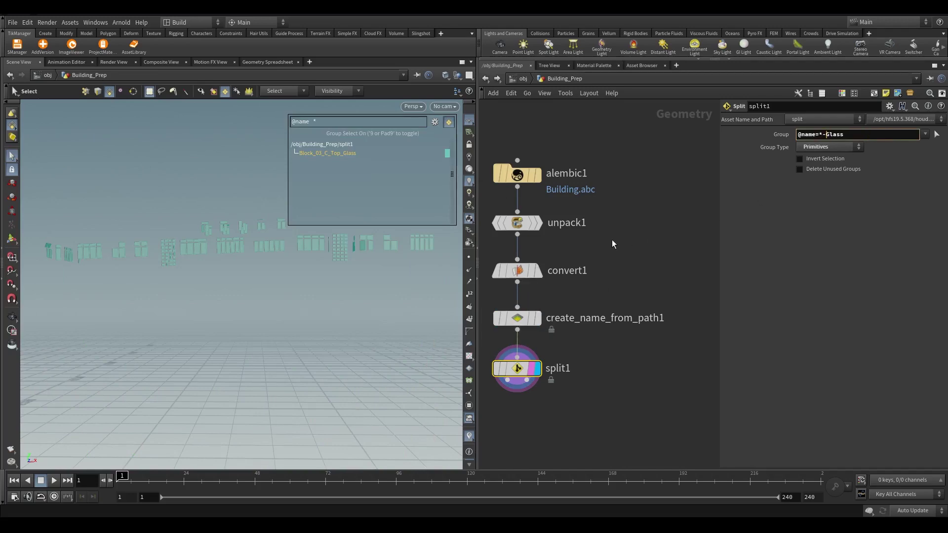
key("BackSpace")
key("Return")
key("Escape")
scroll(201, 326, "down", 5)
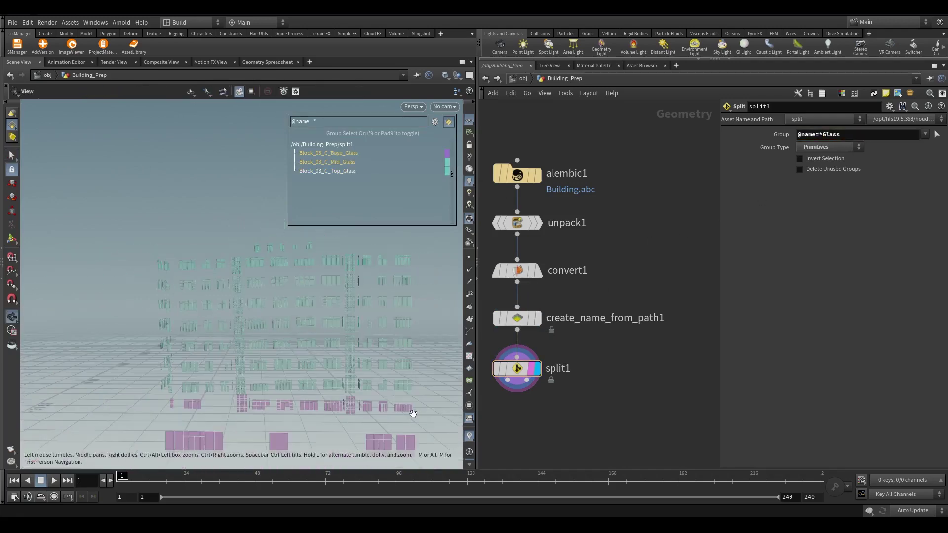
mouse_move(201, 327)
left_mouse_down()
mouse_move(199, 351)
mouse_move(197, 340)
left_mouse_up()
key("s")
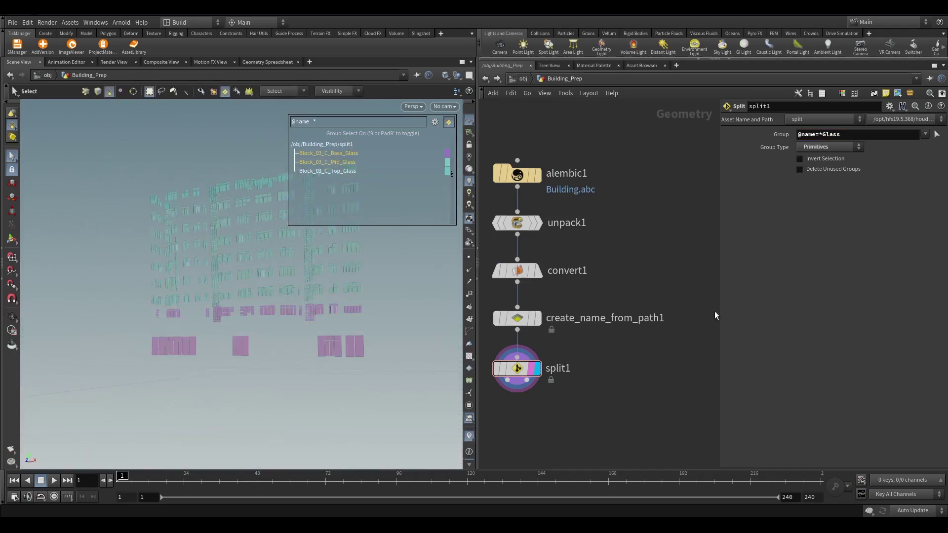
scroll(625, 347, "down", 3)
scroll(625, 347, "up", 1)
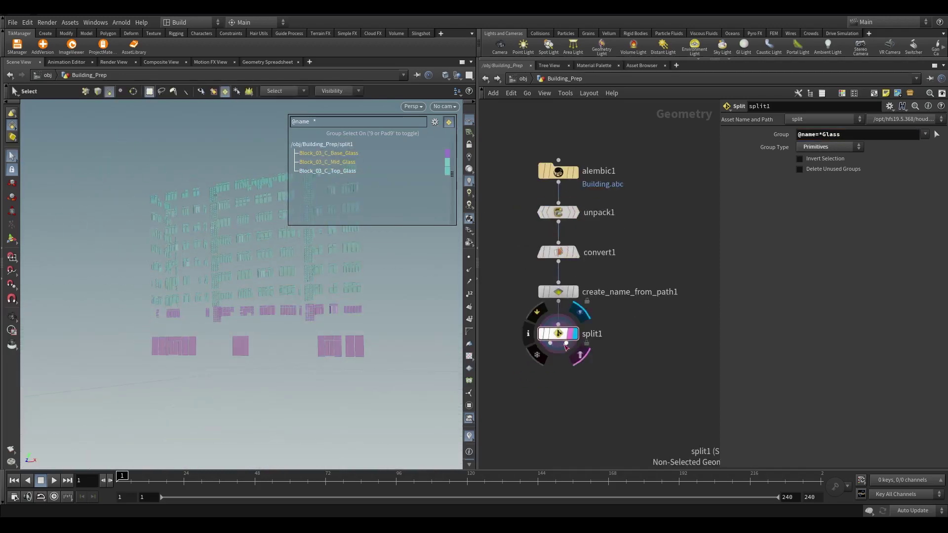
Wire a second Split, split2, from split1's non-selected output and display it
left_click_drag(559, 344, 657, 405)
left_click(678, 460)
scroll(661, 402, "up", 4)
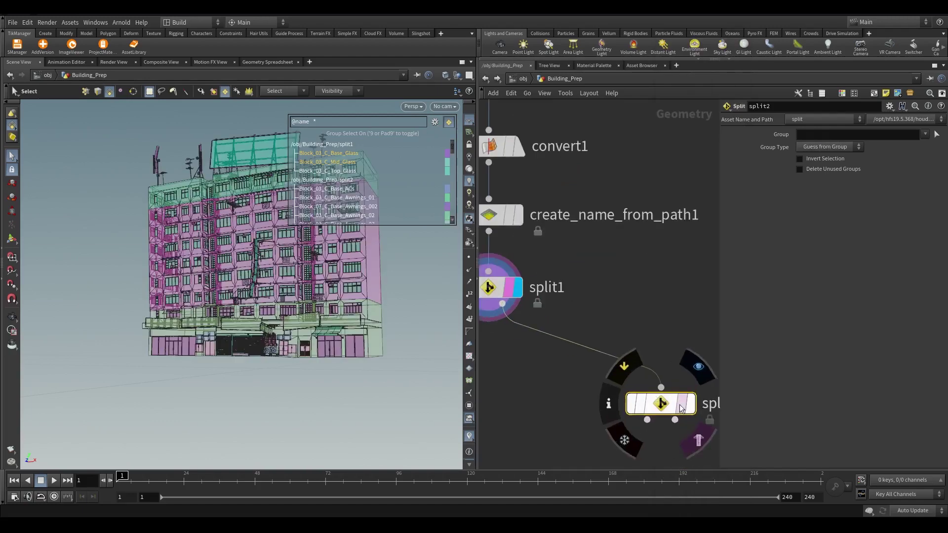
left_click(517, 287)
key("Escape")
scroll(330, 253, "up", 5)
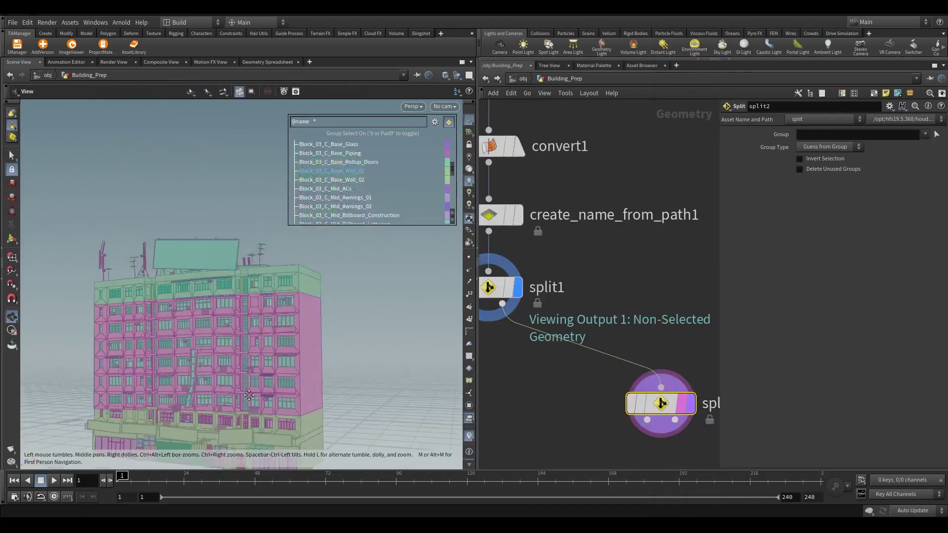
scroll(331, 253, "up", 3)
key("s")
scroll(667, 212, "down", 2)
left_click(691, 343)
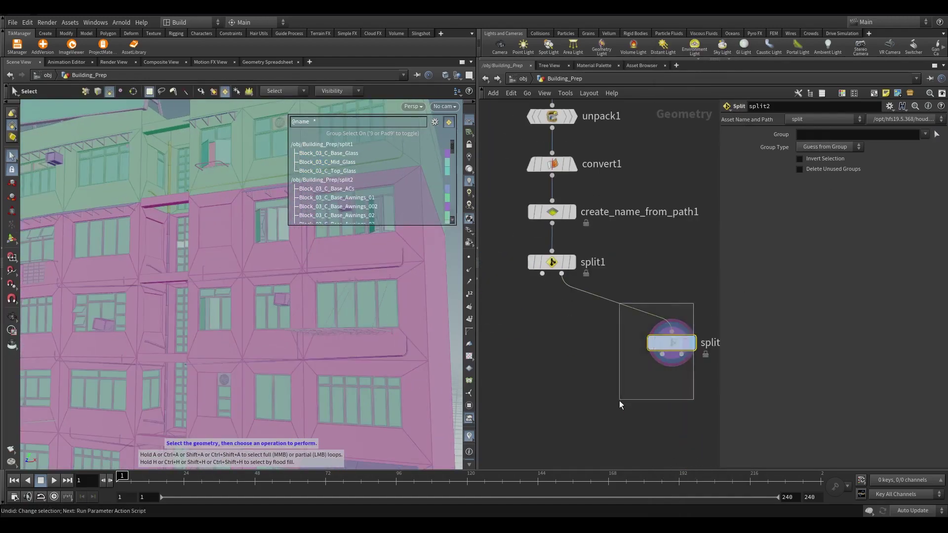
left_click(936, 134)
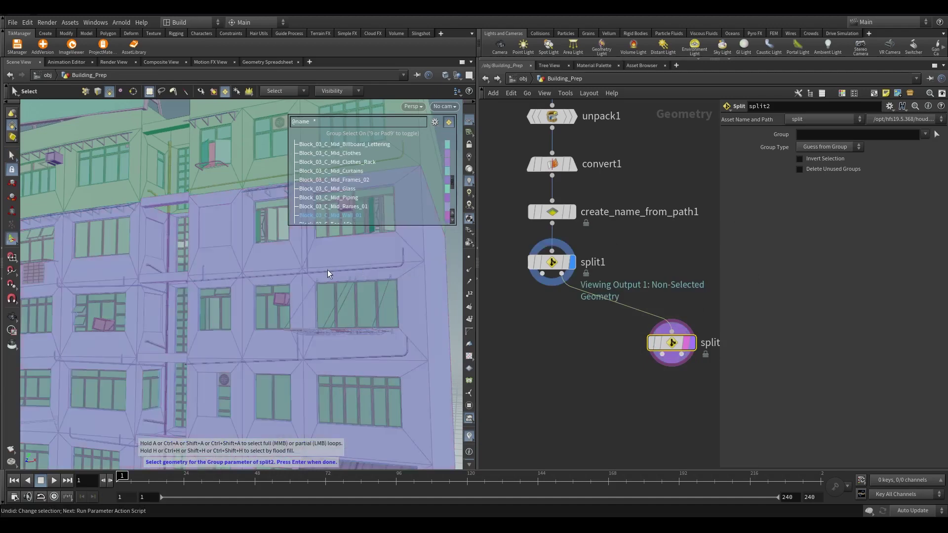
left_click(327, 270)
key("Return")
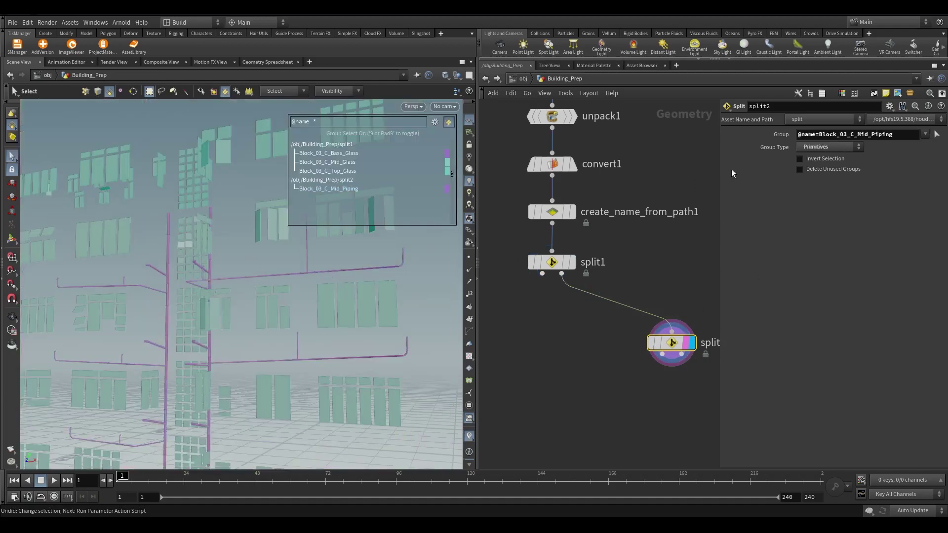
left_click_drag(819, 133, 871, 134)
type("*")
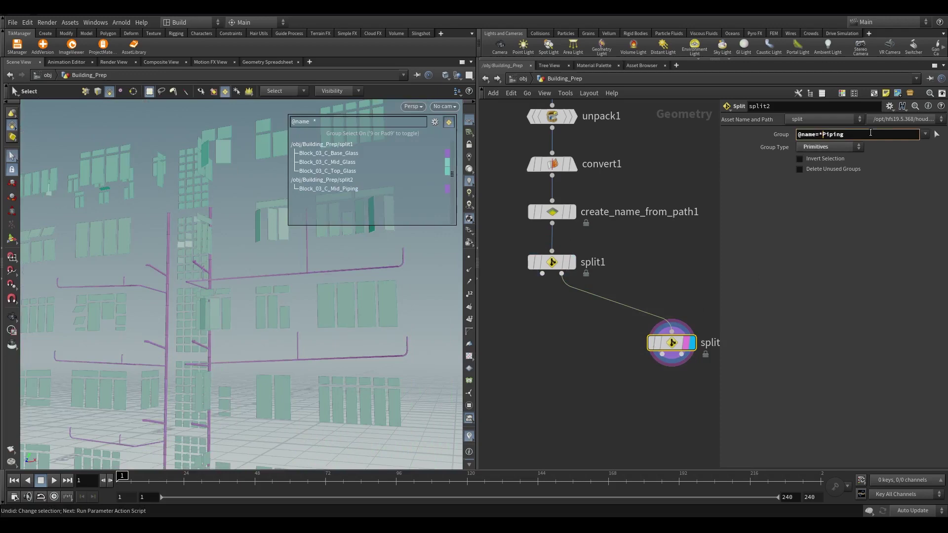
key("Return")
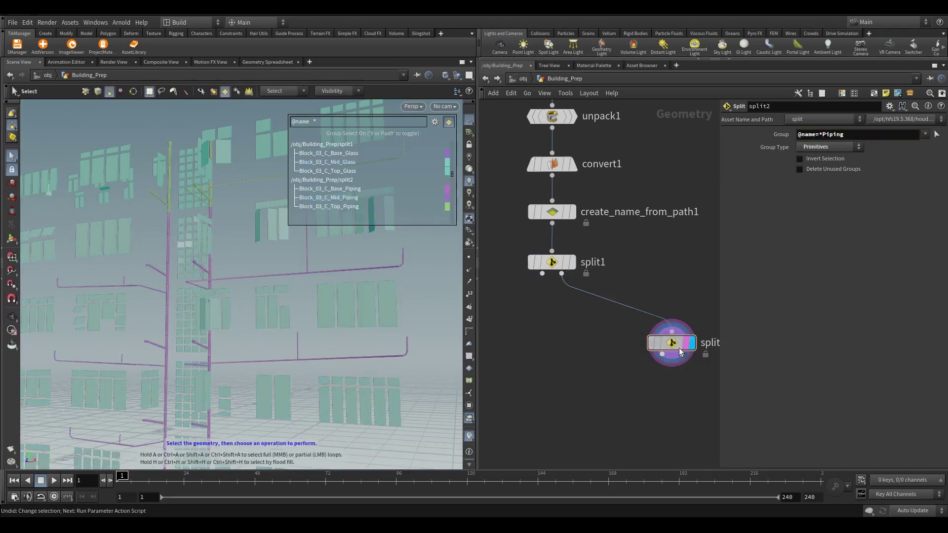
left_click(553, 265)
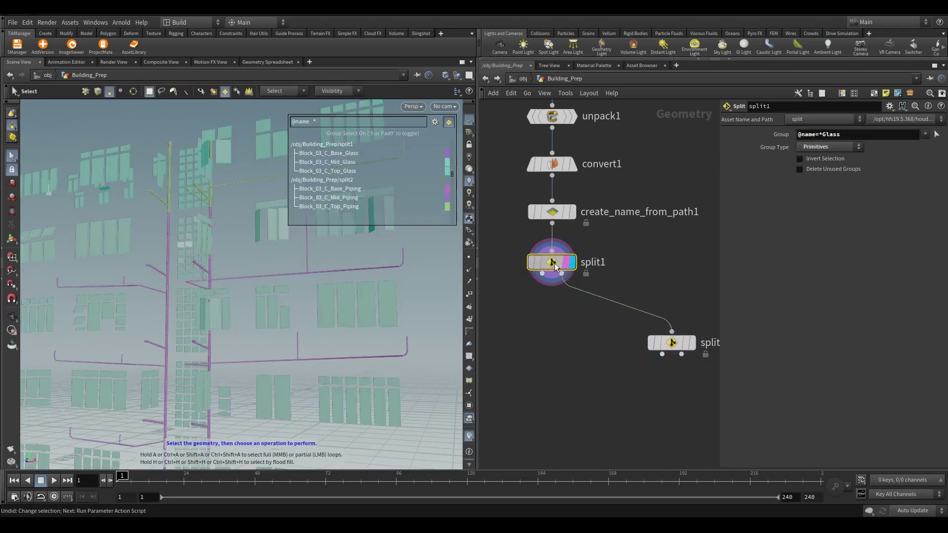
scroll(407, 315, "up", 2)
scroll(407, 315, "down", 5)
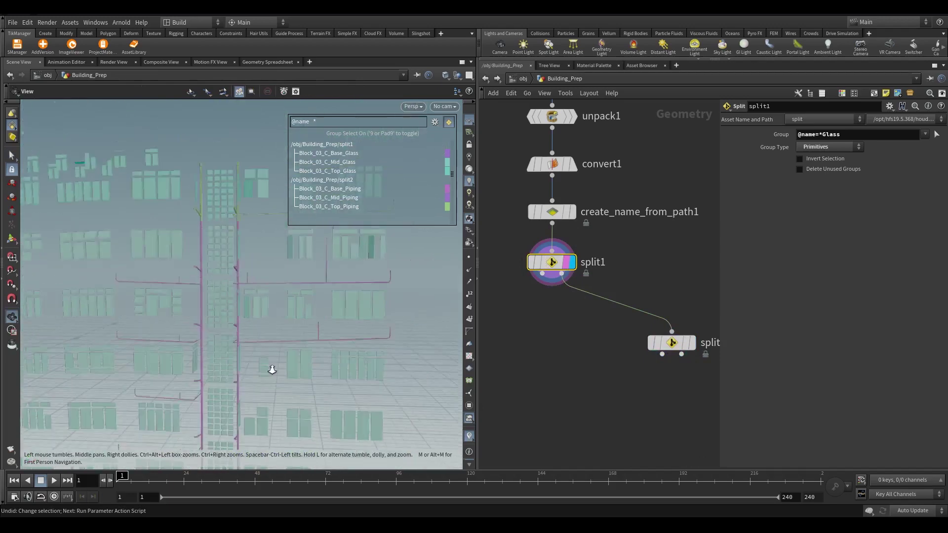
Return to the Building_Prep network and check split1's geometry statistics
key("s")
left_click(160, 62)
left_click(19, 62)
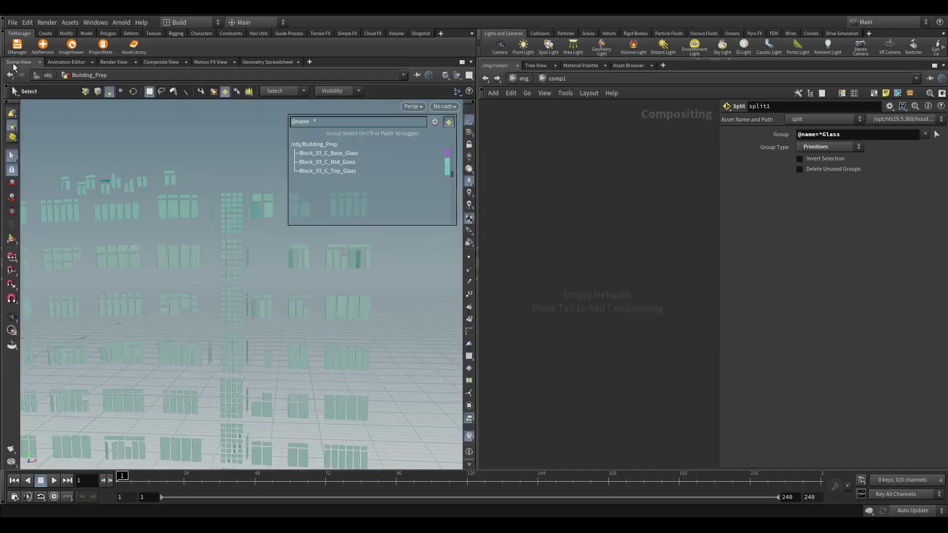
key("Escape")
key("s")
left_click(486, 78)
middle_click(669, 343)
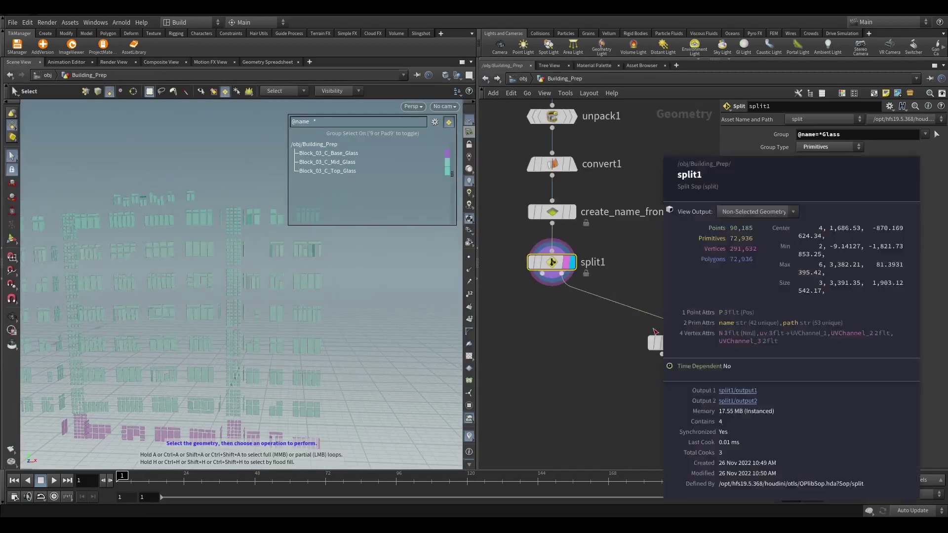
scroll(676, 346, "up", 5)
Select split2 and display its piping geometry in the viewport
middle_click_drag(676, 345, 582, 345)
left_click(625, 287)
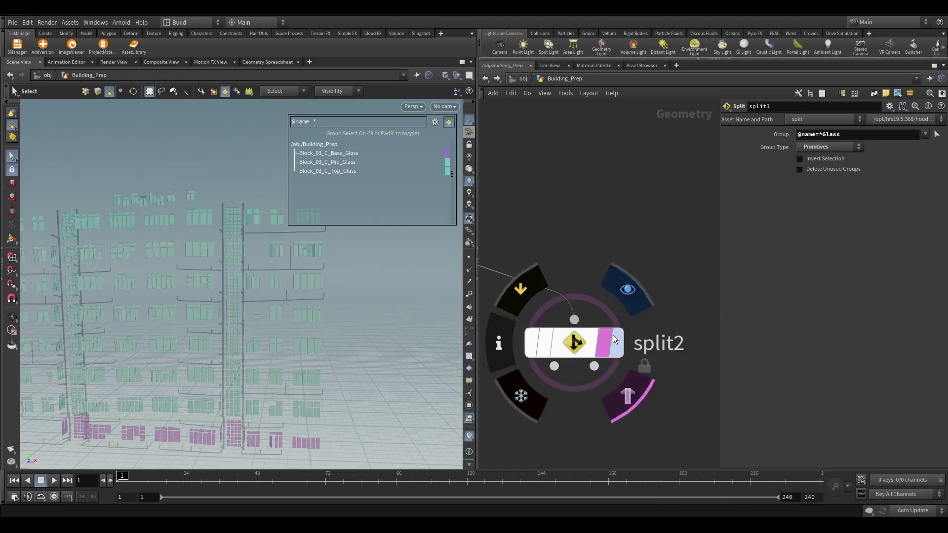
left_click(591, 347)
key("Escape")
mouse_move(217, 331)
left_mouse_down()
mouse_move(232, 341)
mouse_move(260, 294)
mouse_move(212, 321)
left_mouse_up()
middle_click_drag(590, 397, 589, 319)
scroll(589, 311, "down", 3)
left_click_drag(582, 284, 647, 357, "alt")
middle_click(738, 143)
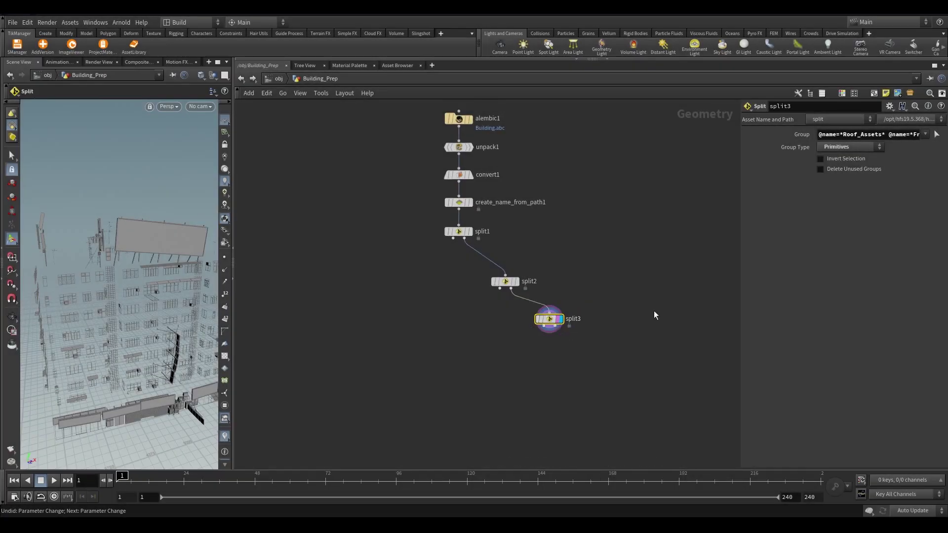
Review split3's full eight-pattern group string in widened parameters and the expanded editor
left_click_drag(741, 246, 354, 250)
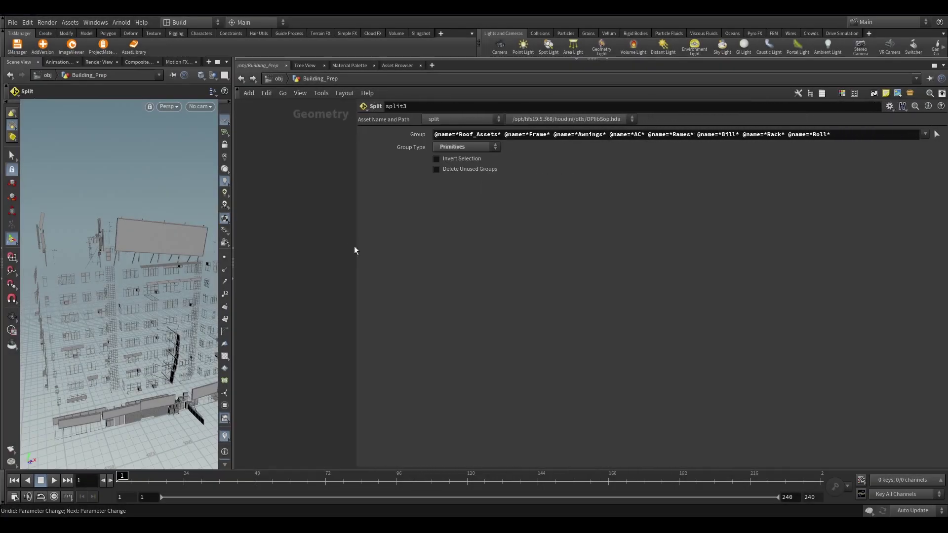
left_click_drag(433, 135, 840, 134)
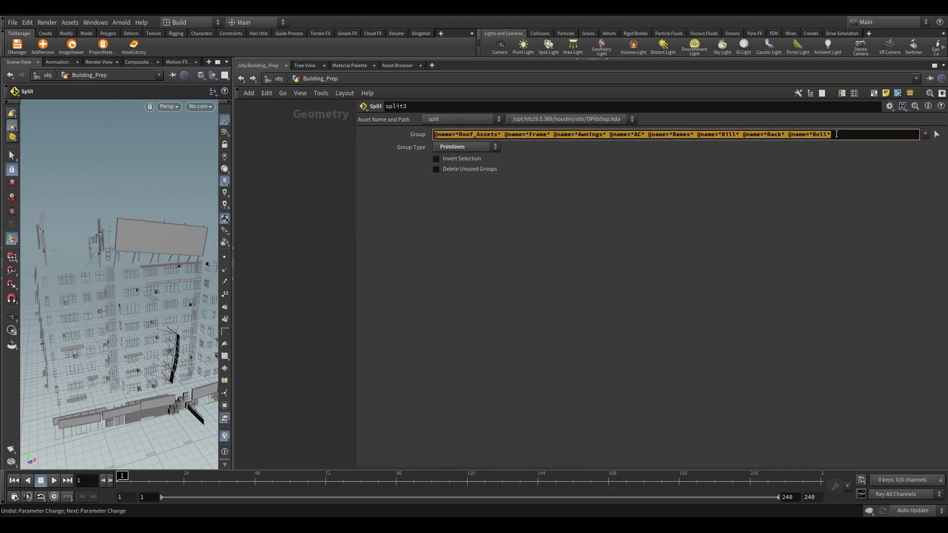
left_click(854, 133)
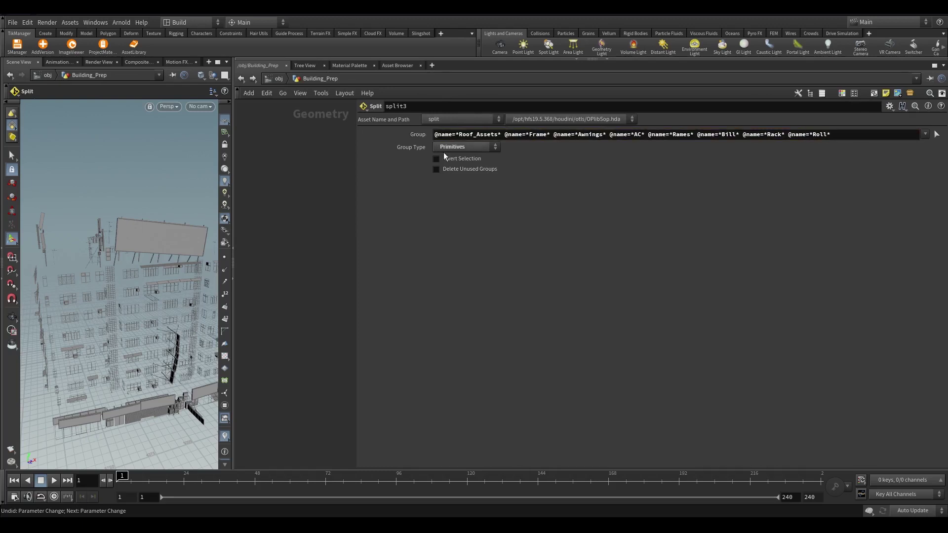
left_click(512, 138)
key("alt+e")
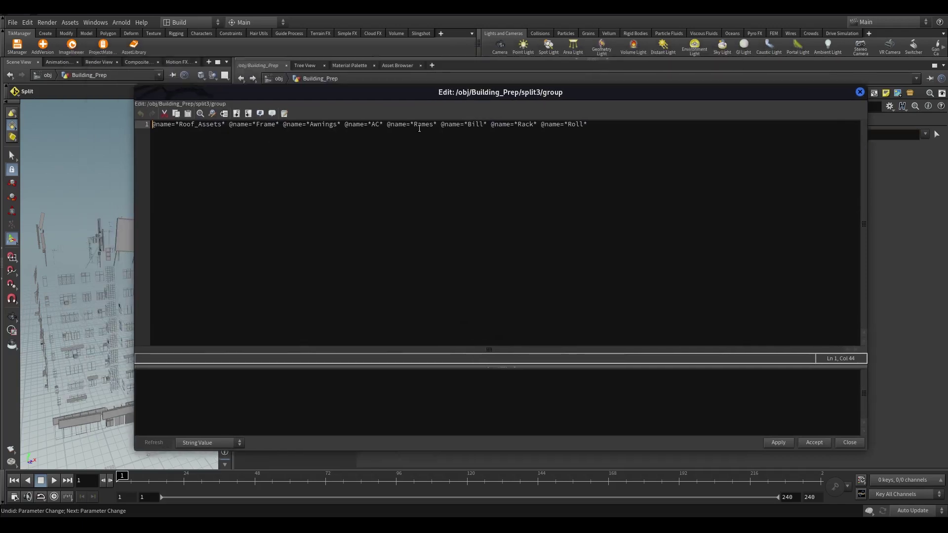
left_click_drag(599, 122, 148, 125)
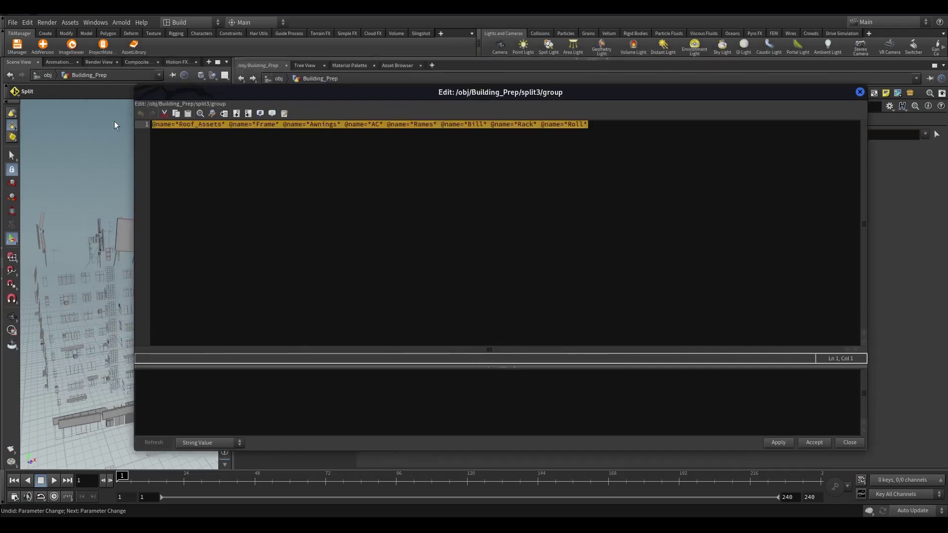
left_click(861, 92)
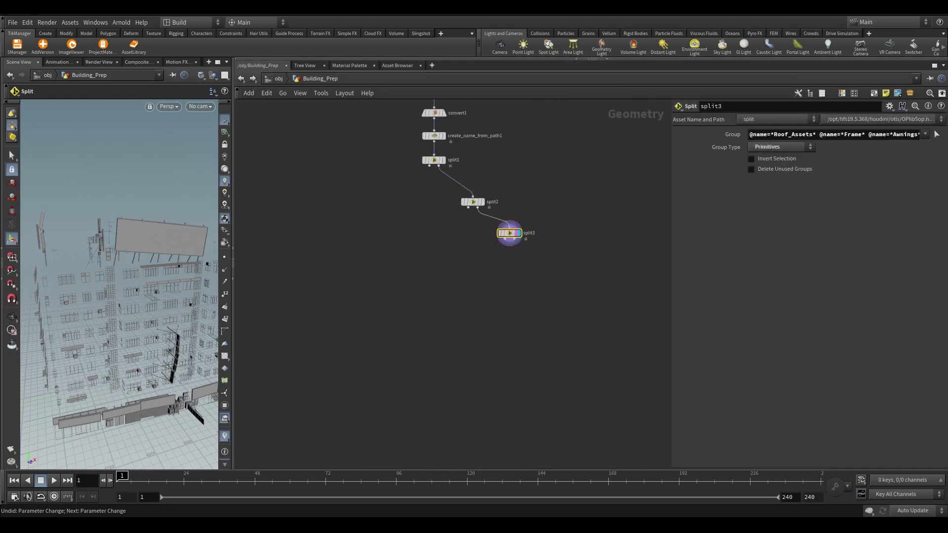
Add a Null node, null1, below split3 to cap the chain
scroll(552, 245, "up", 2)
key("Tab")
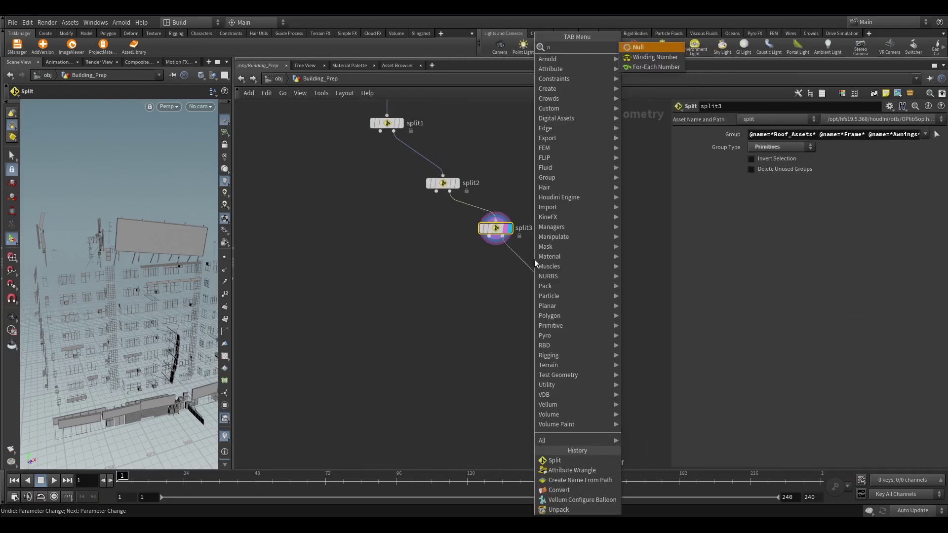
type("null")
key("Return")
left_click(535, 271)
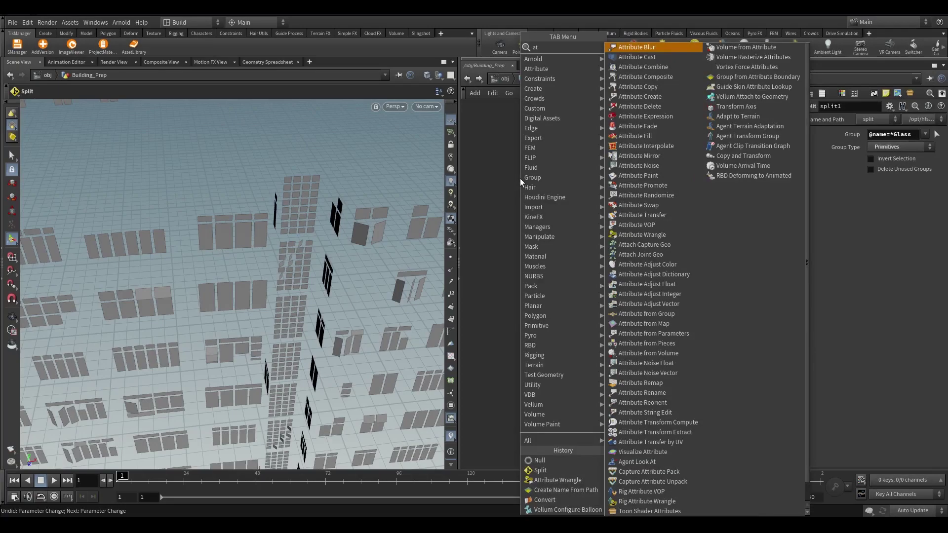
Insert an Attribute Wrangle between create_name_from_path1 and split1
type("wr")
key("Return")
left_click(480, 255)
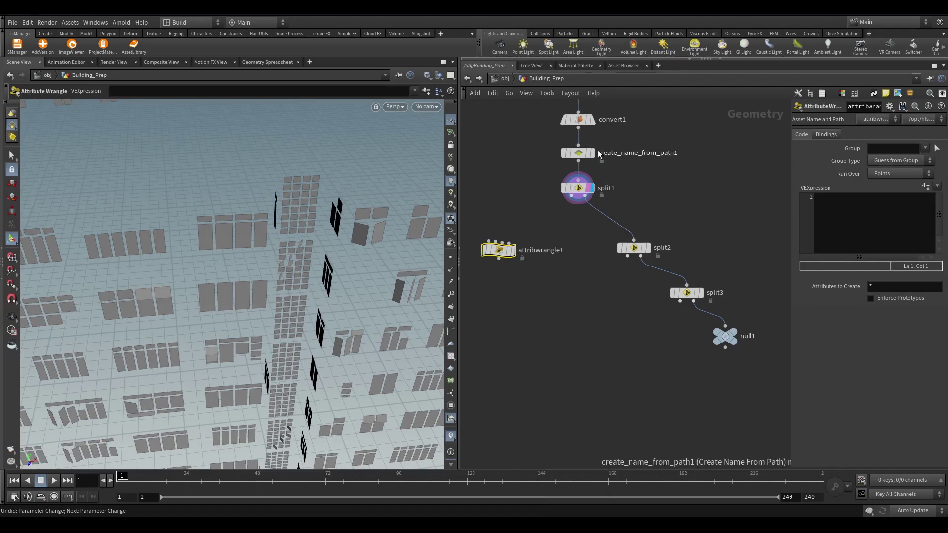
left_click_drag(480, 255, 559, 190)
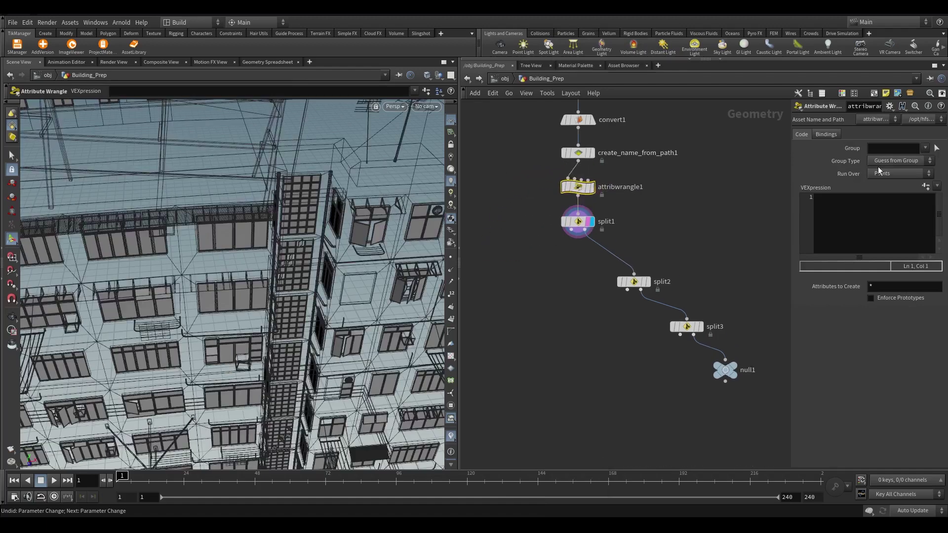
Set the wrangle to run over Primitives with code s@name_orig = s@name;
left_click(887, 172)
left_click(885, 194)
left_click(870, 215)
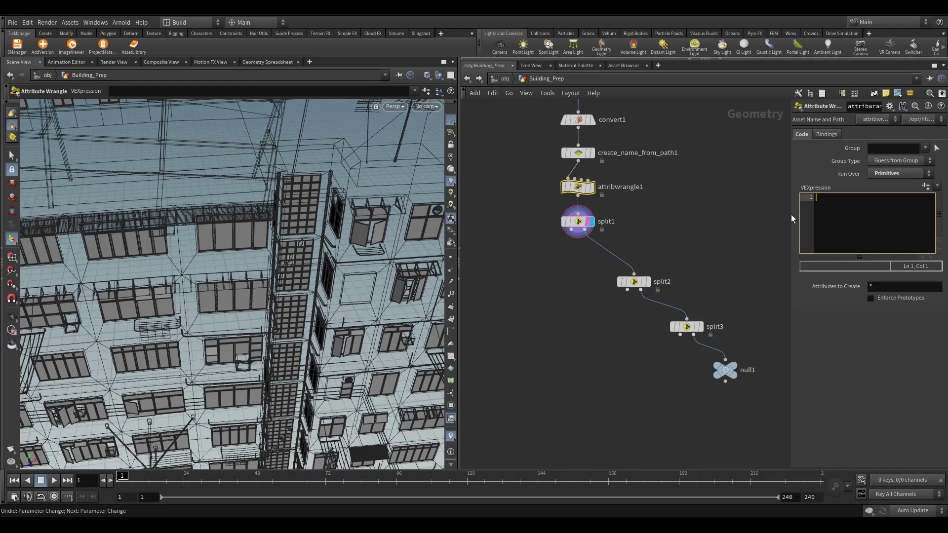
left_click(842, 204)
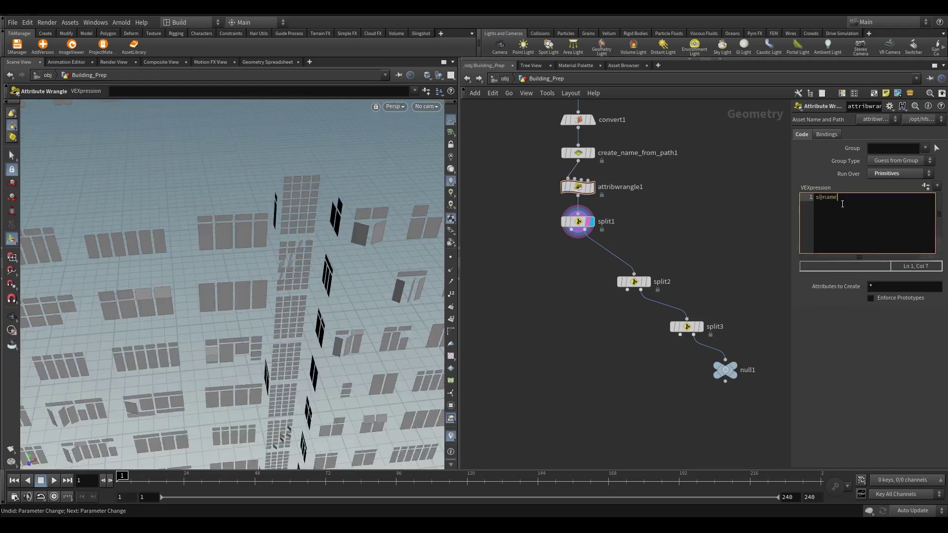
type("s@name_orig = s@name;")
scroll(585, 199, "up", 3)
Verify the name and name_orig columns in the Geometry Spreadsheet, hiding intrinsic attributes
left_click(592, 182)
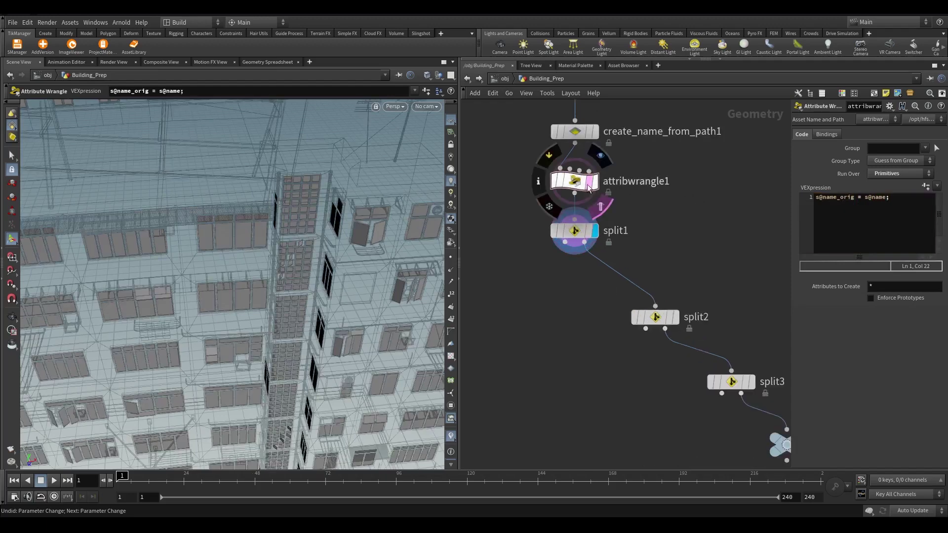
left_click(267, 62)
left_click(284, 90)
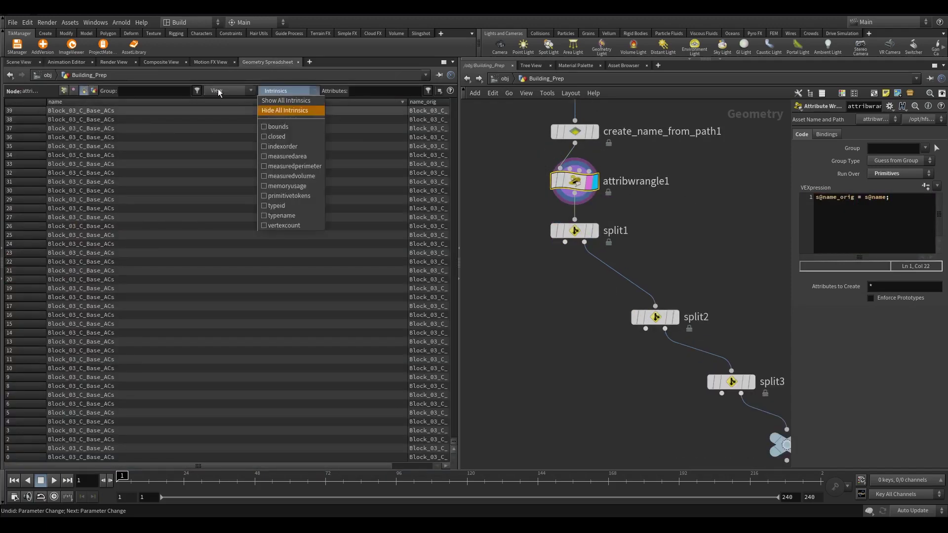
left_click(218, 90)
left_click(237, 168)
left_click(236, 90)
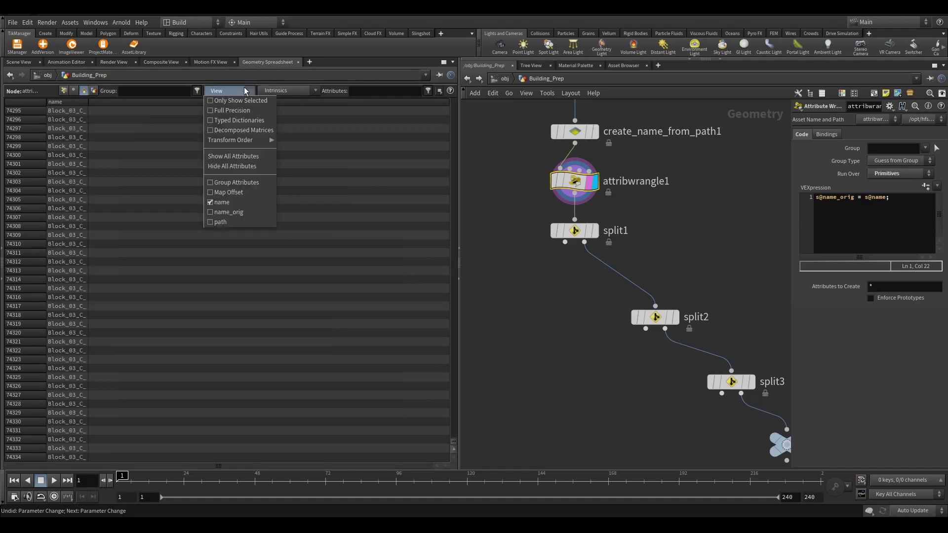
left_click(237, 203)
left_click_drag(89, 102, 401, 102)
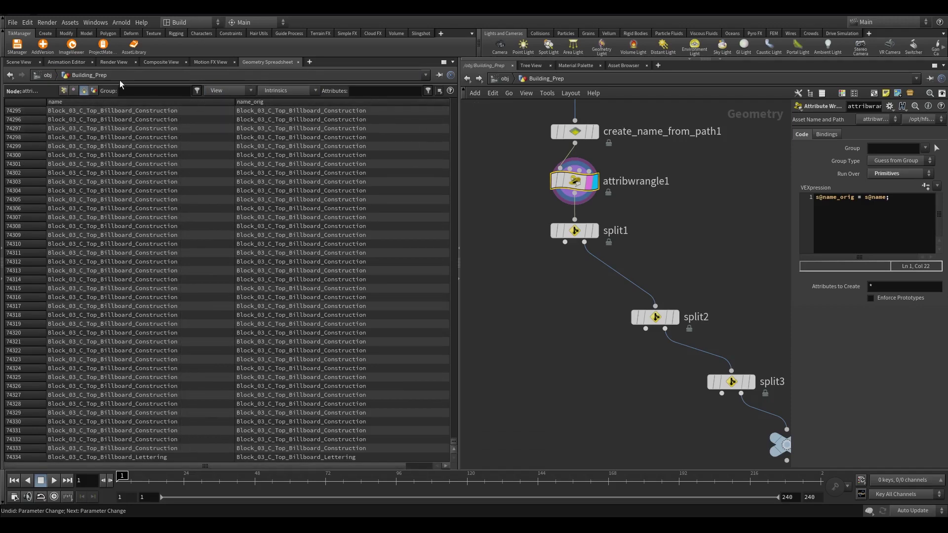
left_click(19, 61)
Wire a new Attribute Wrangle from split1's first output and display it framed in the viewer
key("h")
left_click(582, 212)
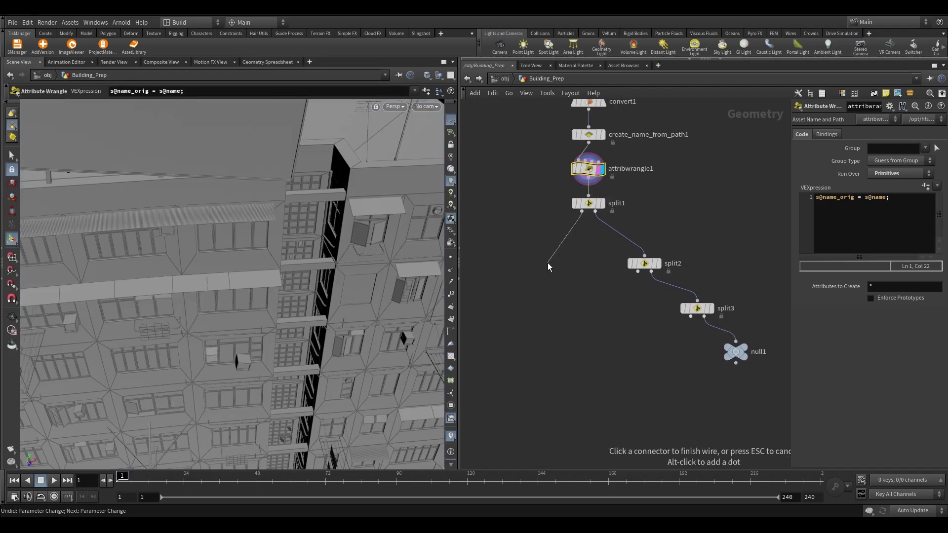
left_click(516, 284)
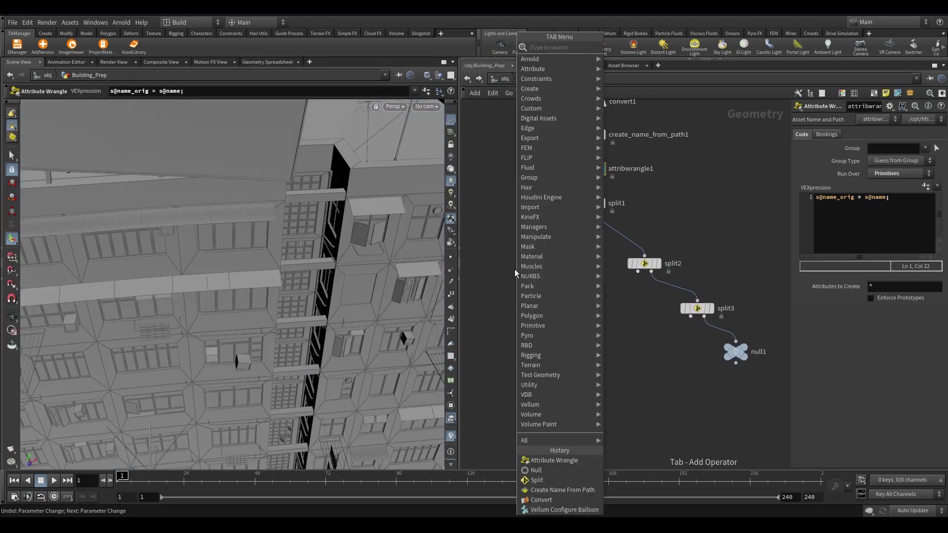
left_click(582, 461)
left_click(880, 245)
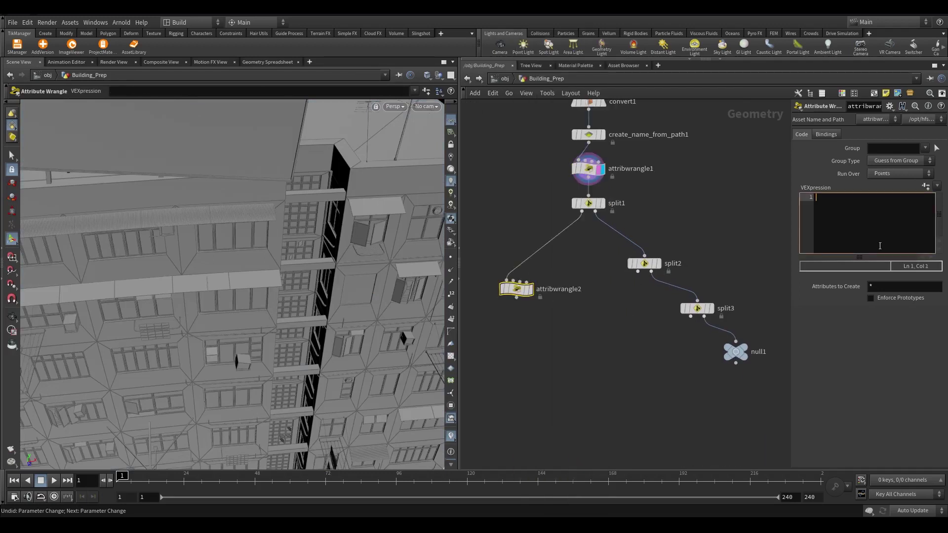
left_click(530, 290)
key("space+g")
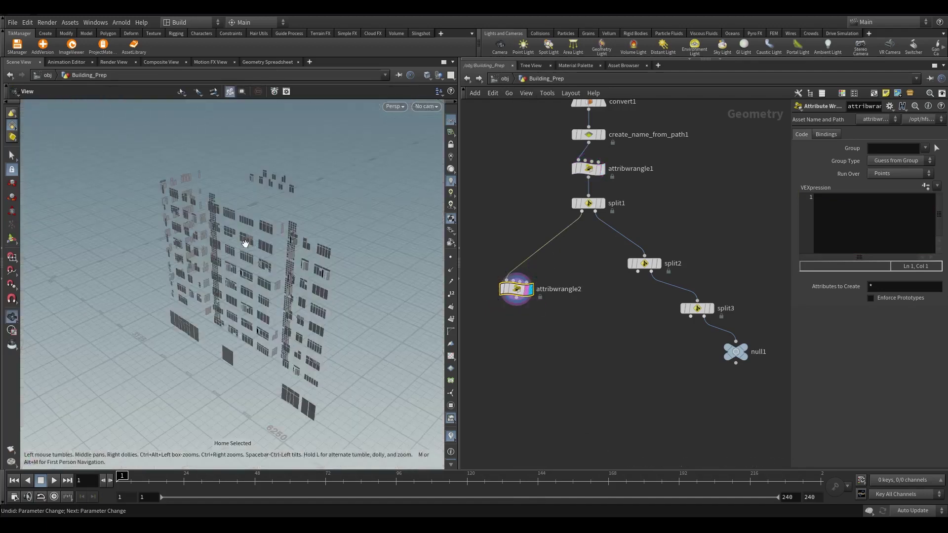
left_click_drag(245, 244, 382, 243)
Set attribwrangle2 to run over Primitives and begin the VEX s@name = chs("
left_click(832, 197)
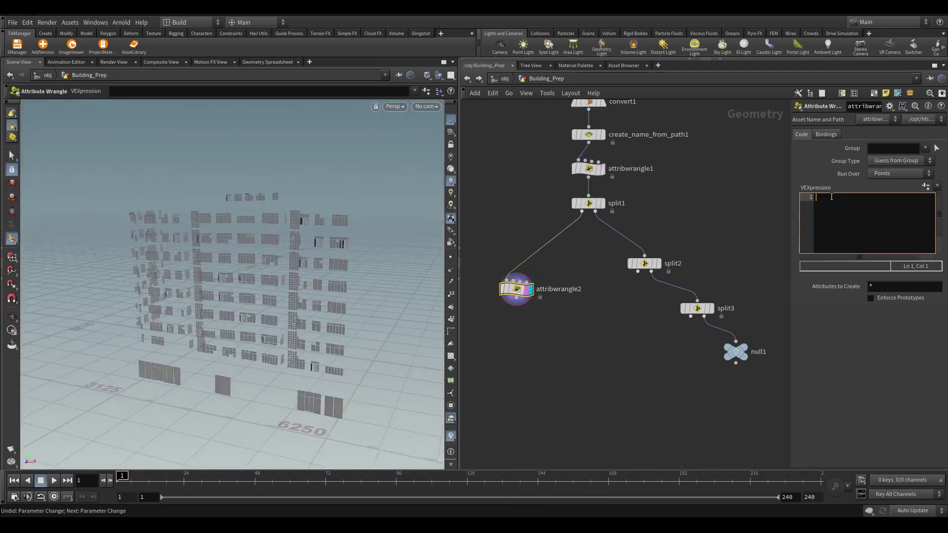
left_click(894, 174)
left_click(887, 194)
left_click_drag(792, 230, 654, 227)
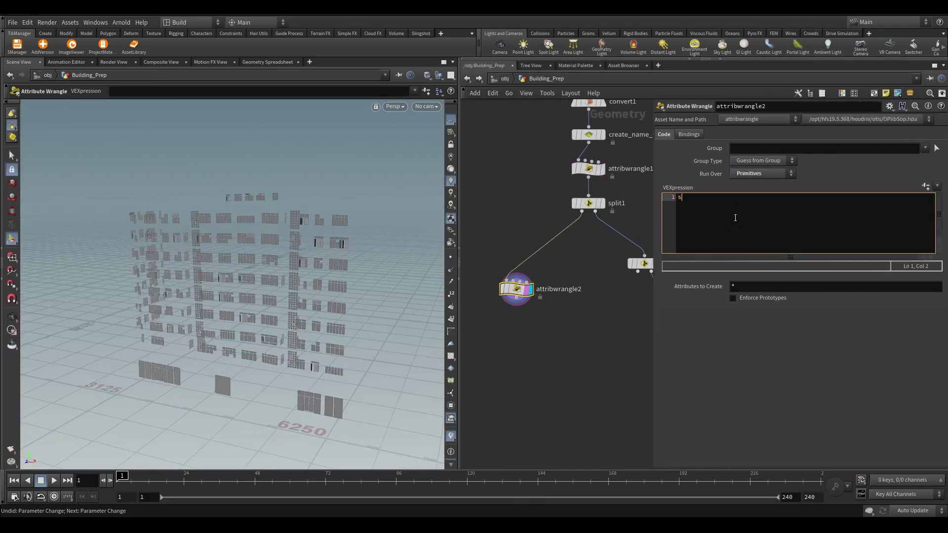
type("s@name = chs")
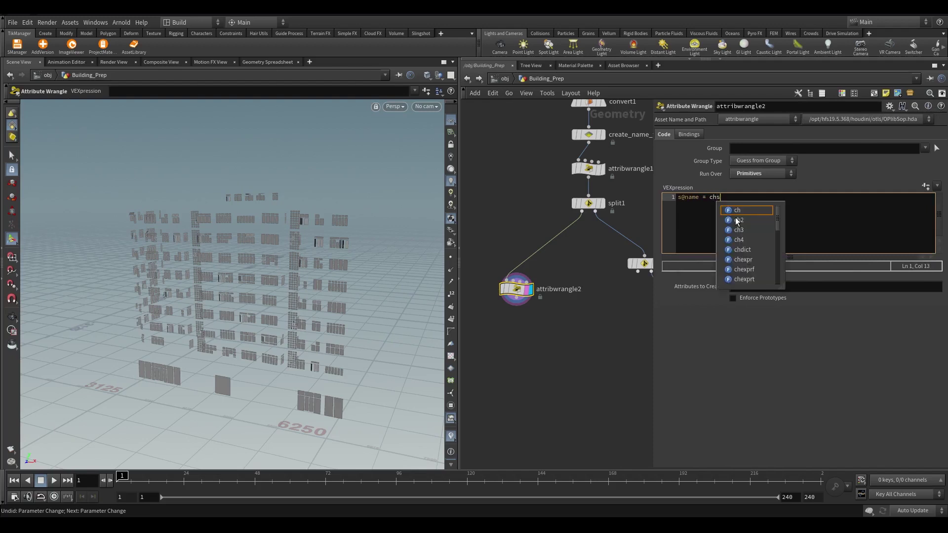
type("(")
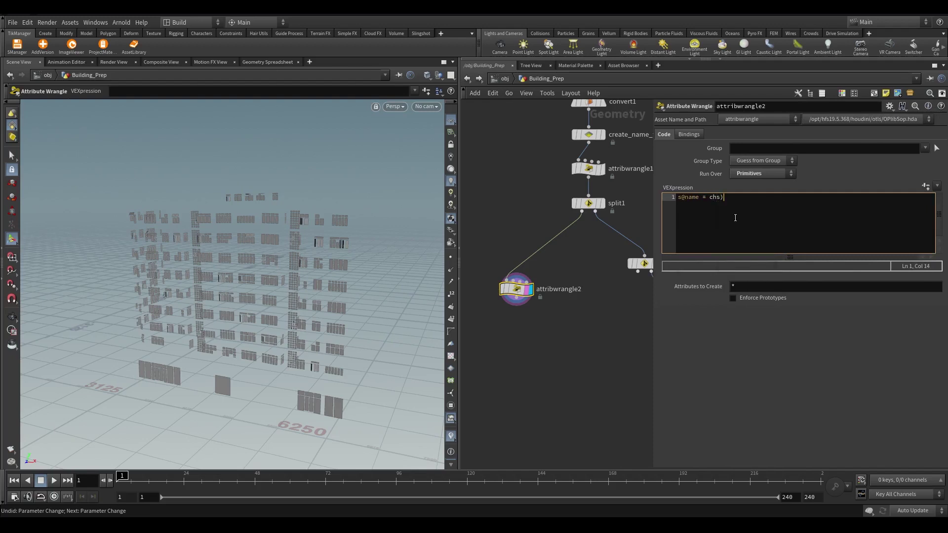
type("(\"AttribName")
Create the AttribName parameter, set it to $OS, and check names in the spreadsheet
middle_click(516, 290)
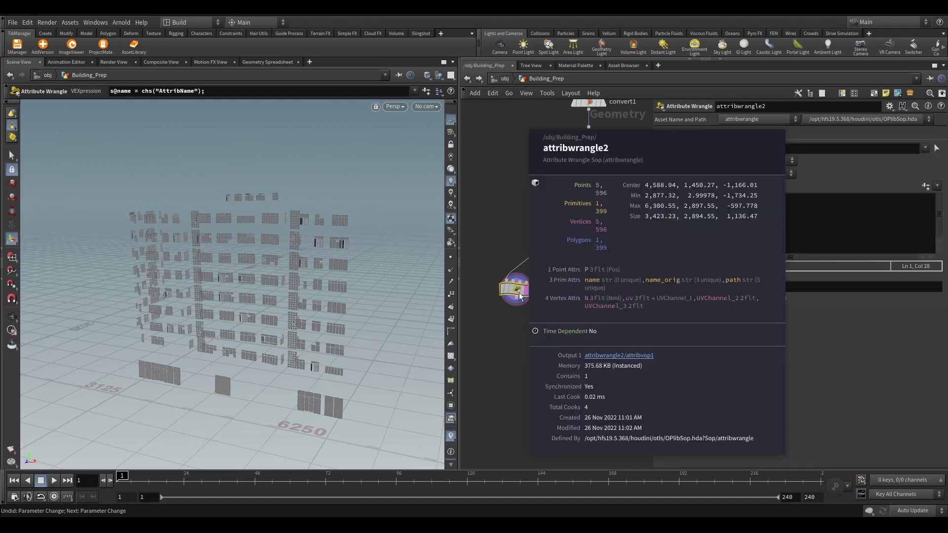
left_click(926, 188)
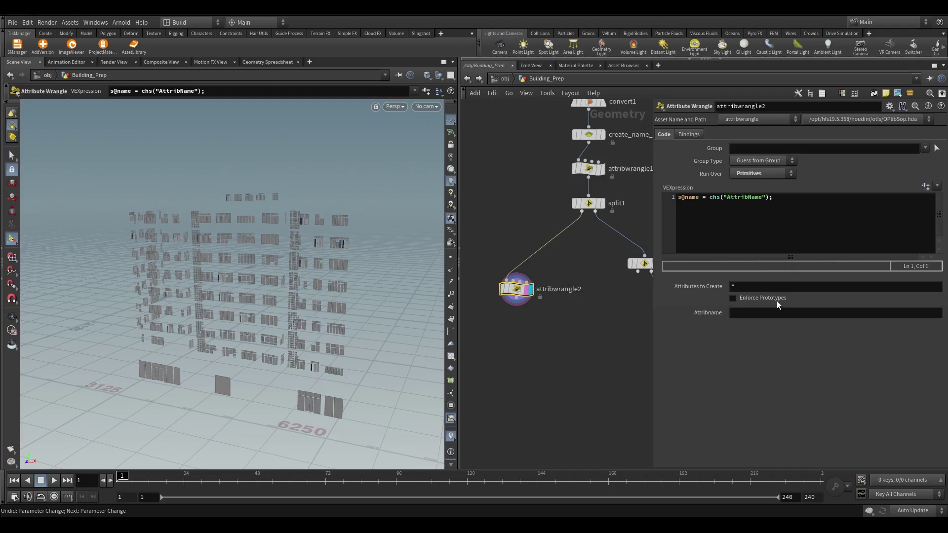
left_click(747, 312)
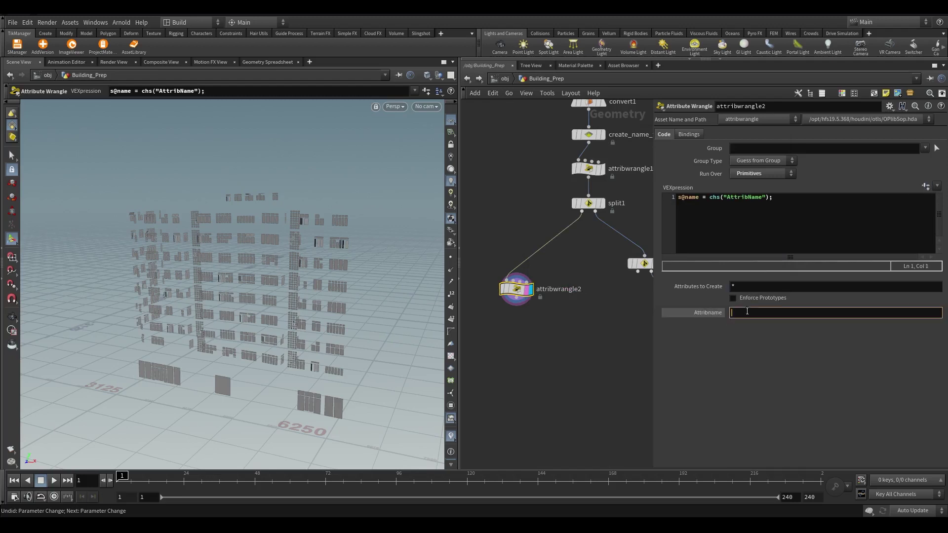
type("$OS")
key("Return")
scroll(572, 321, "up", 3)
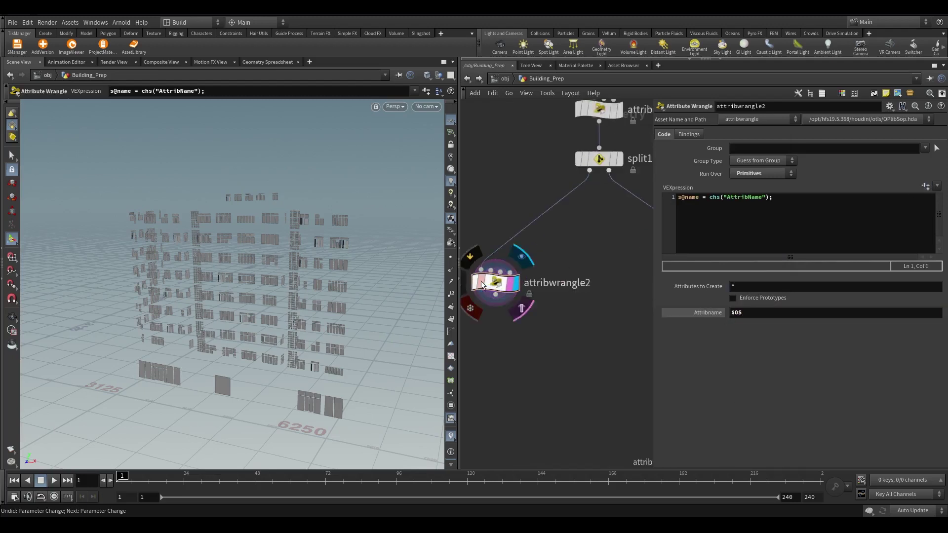
left_click(266, 63)
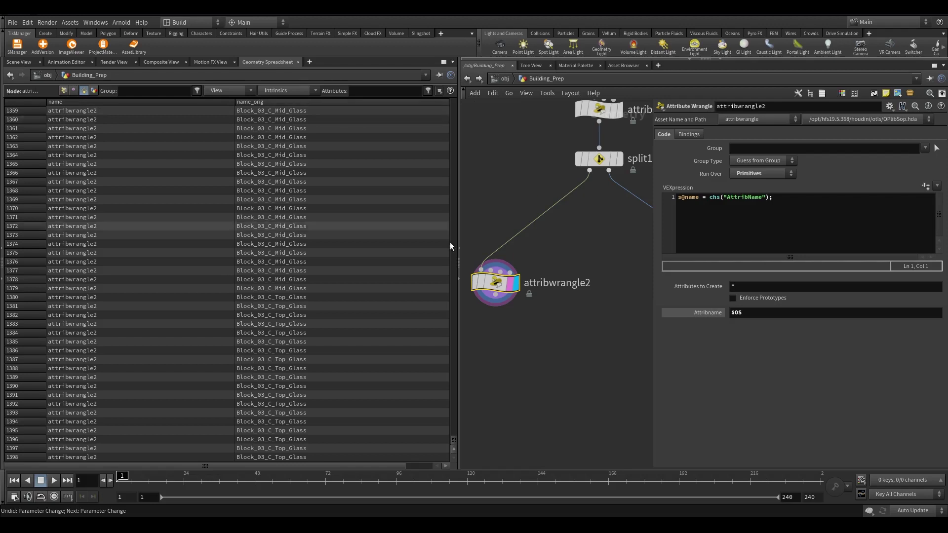
left_click_drag(454, 440, 474, 314)
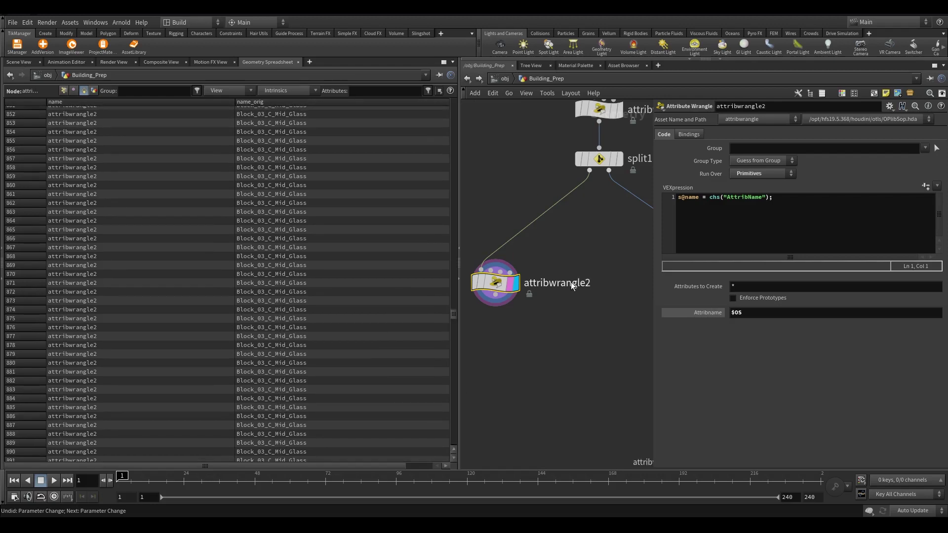
Rename attribwrangle2 to Glass and confirm the name attribute reads Glass
double_click(571, 287)
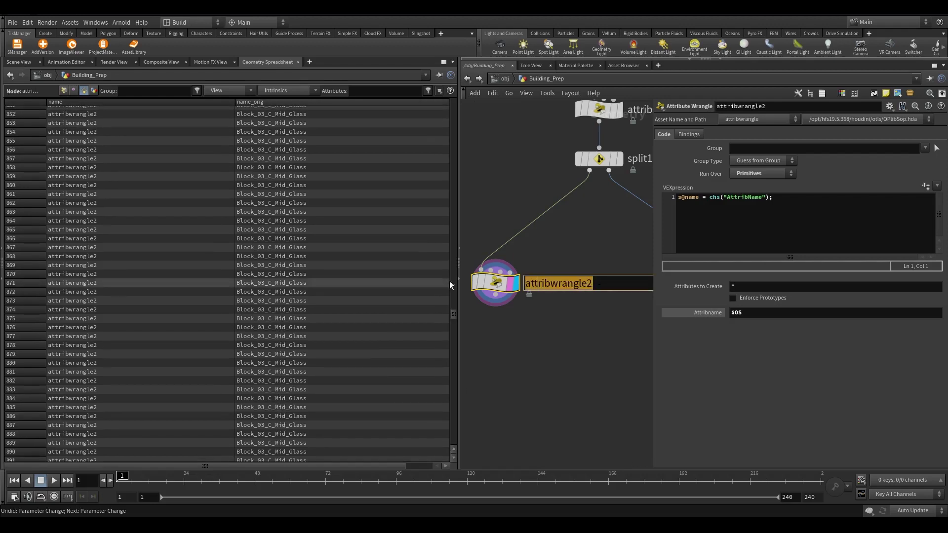
left_click(19, 63)
double_click(578, 284)
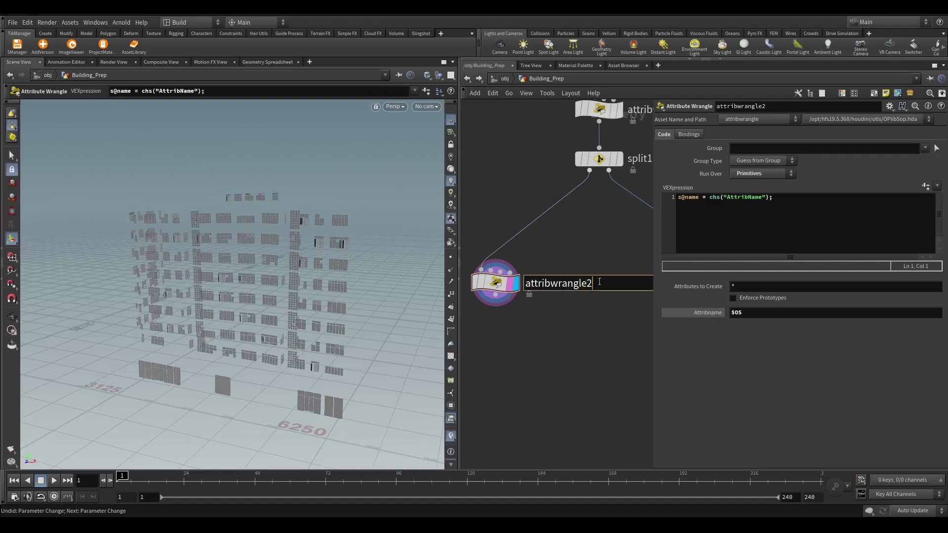
type("Glass_")
key("BackSpace")
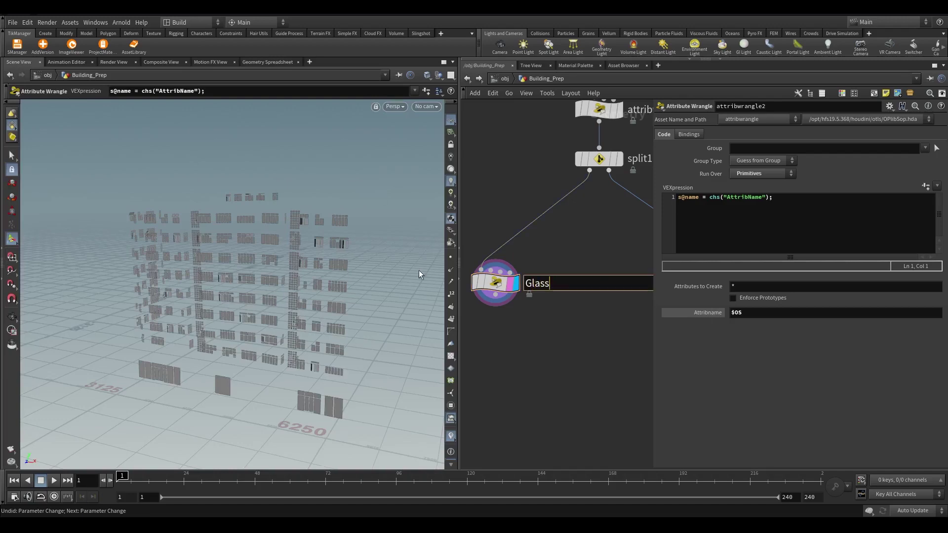
key("Return")
left_click(267, 62)
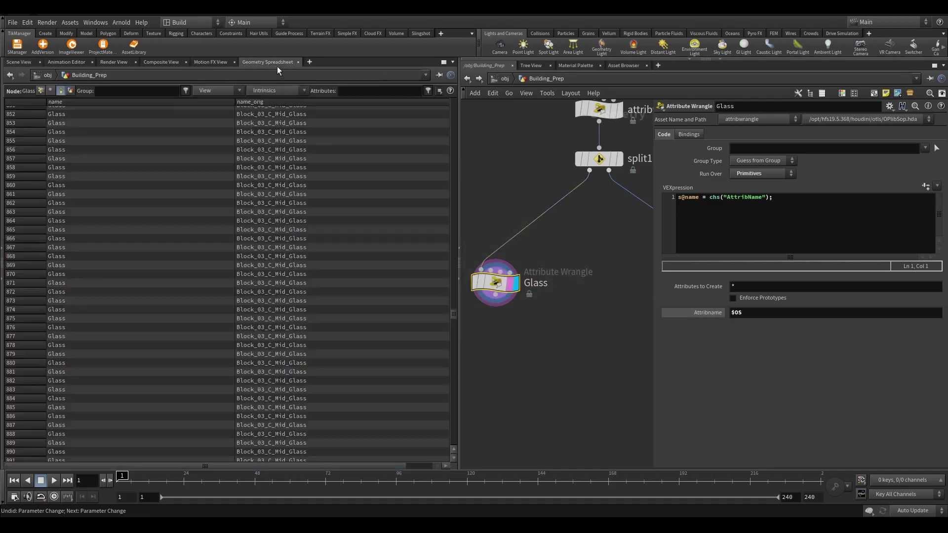
left_click_drag(453, 313, 444, 104)
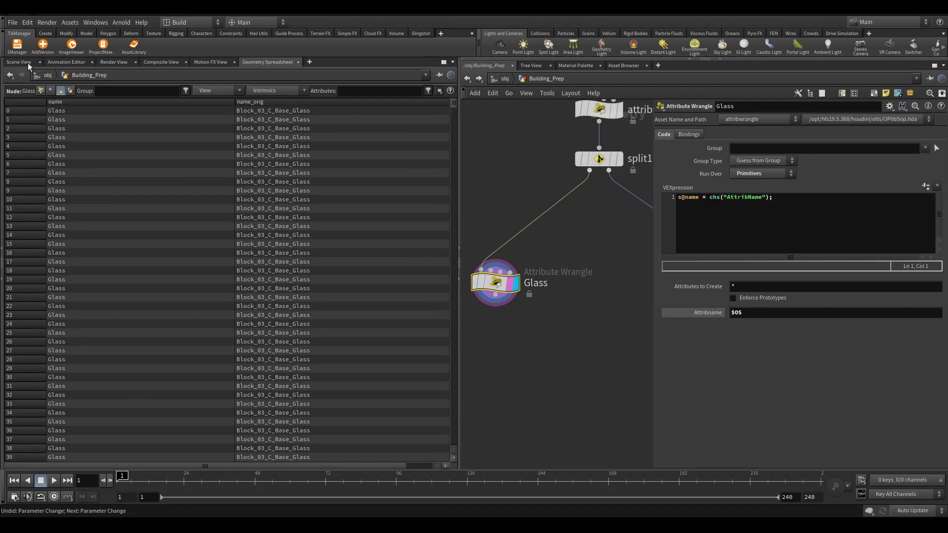
Inspect the glass pieces from the front and move the Glass wrangle lower below split1
left_click(28, 63)
scroll(232, 184, "up", 6)
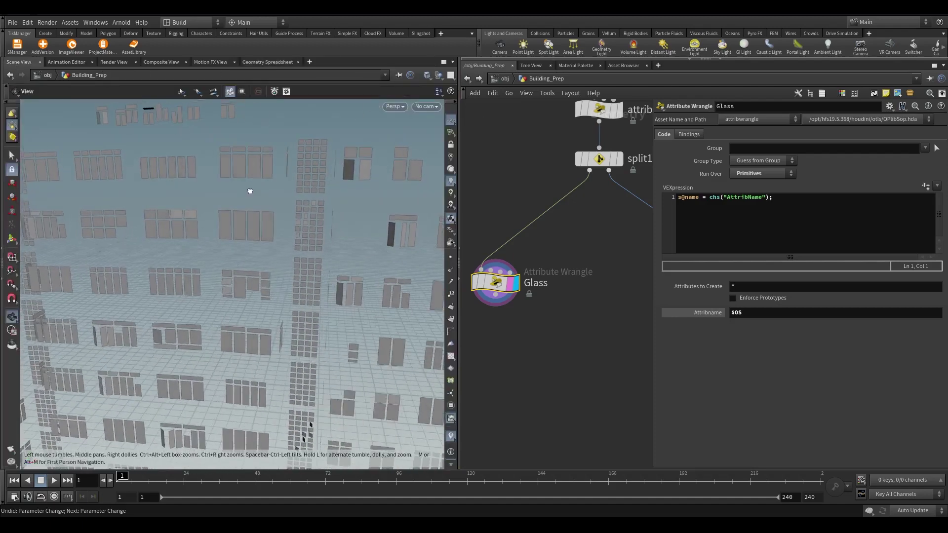
scroll(250, 191, "down", 4)
left_click_drag(223, 242, 172, 292)
left_click_drag(198, 268, 233, 206, "alt")
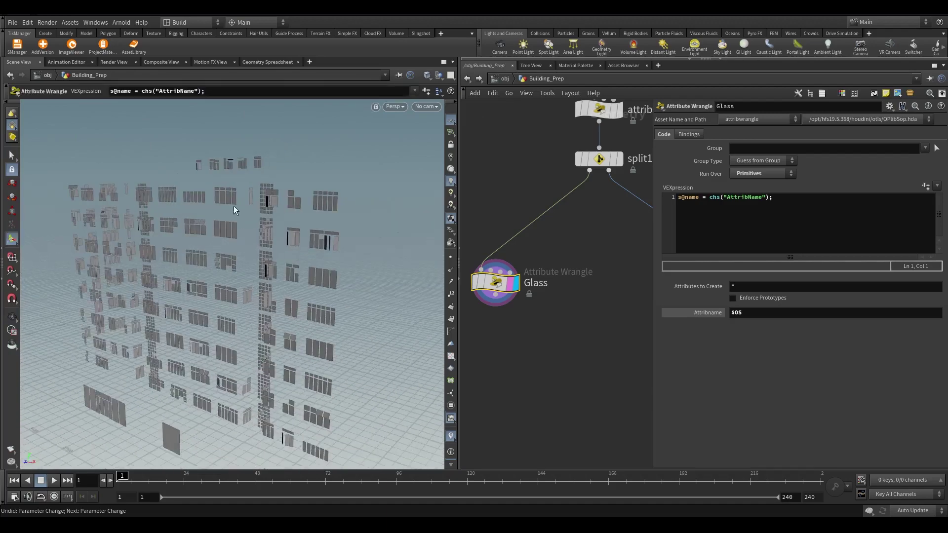
left_click_drag(239, 333, 293, 246, "alt")
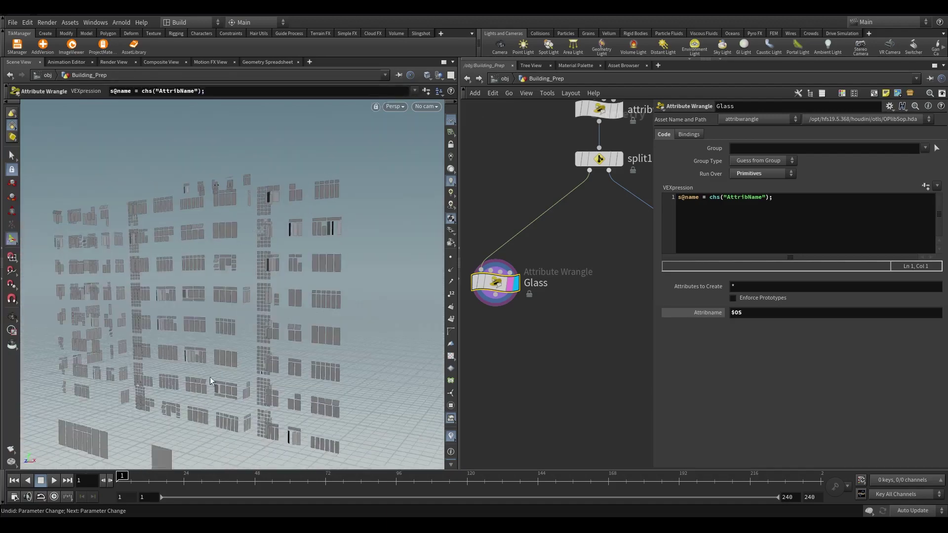
middle_click_drag(571, 313, 602, 361)
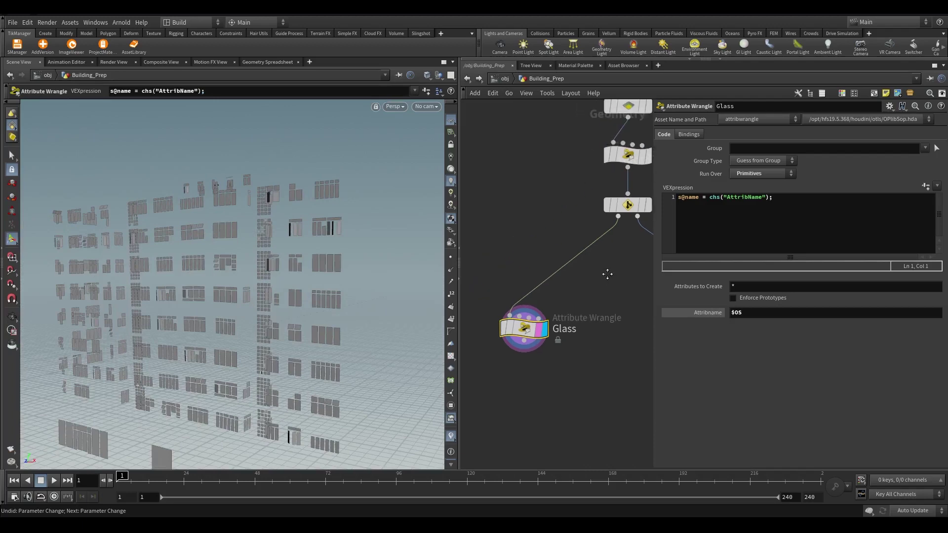
left_click_drag(531, 338, 515, 375)
Insert a Connectivity node between split1 and the Glass wrangle
key("Tab")
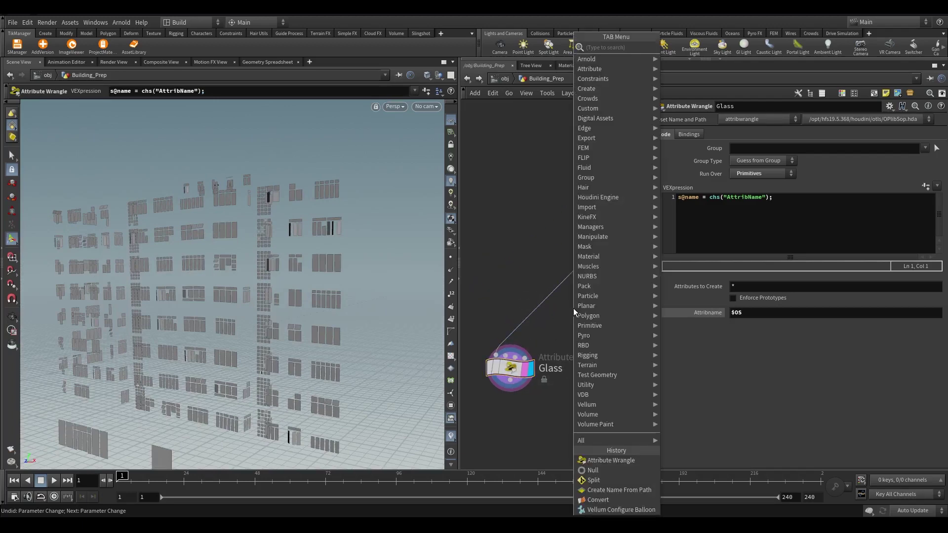
type("conne")
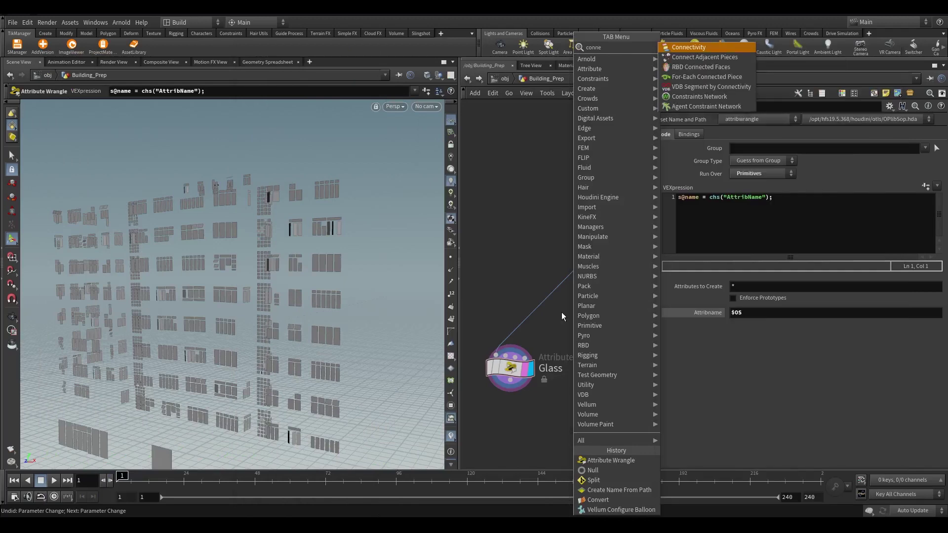
key("Return")
left_click(561, 313)
scroll(562, 312, "down", 3)
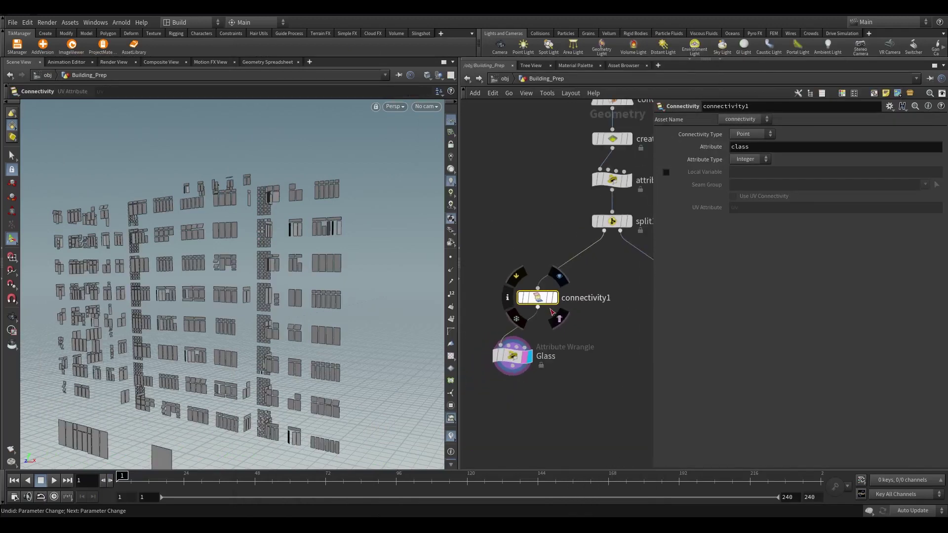
left_click_drag(538, 307, 580, 339)
left_click_drag(513, 356, 539, 339)
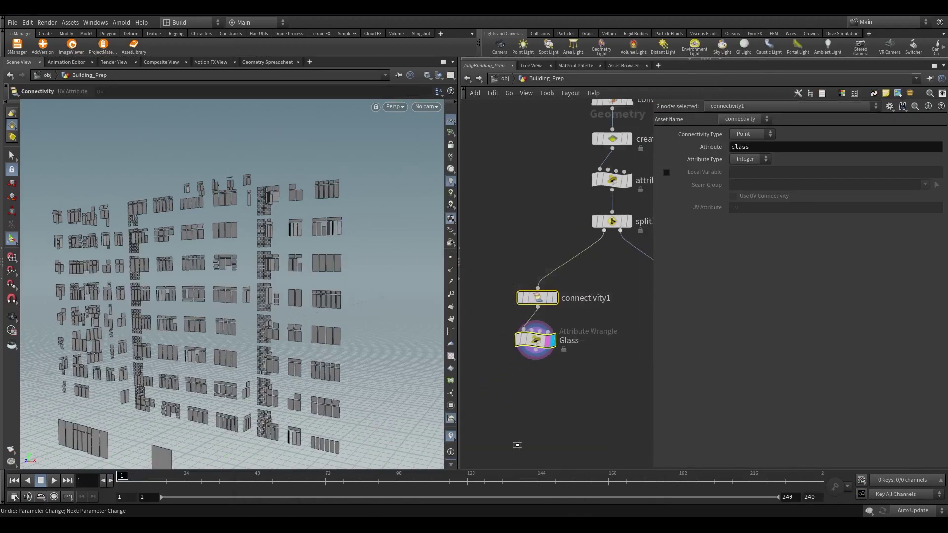
Set connectivity1's connectivity type to Primitive and display its result
left_click_drag(469, 275, 521, 301)
scroll(521, 301, "up", 2)
left_click(556, 293)
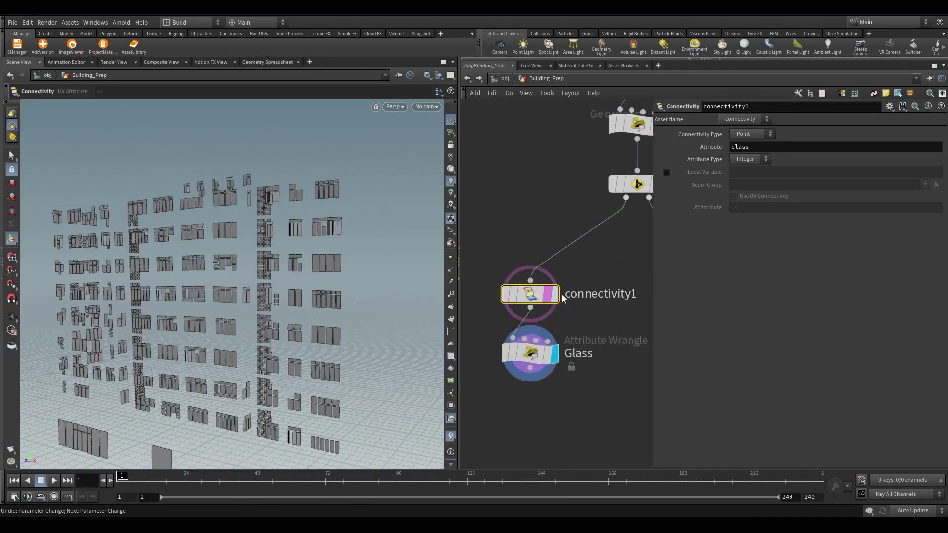
left_click(764, 133)
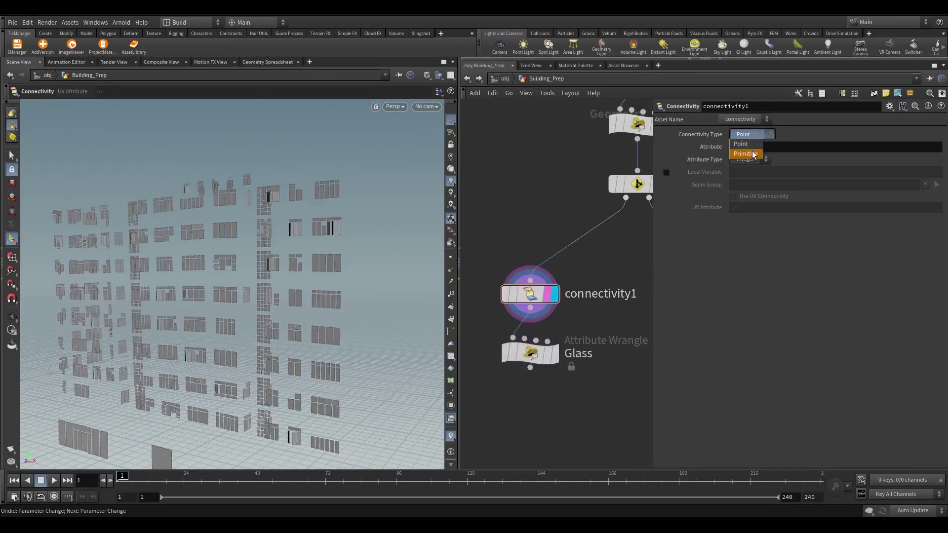
left_click(753, 154)
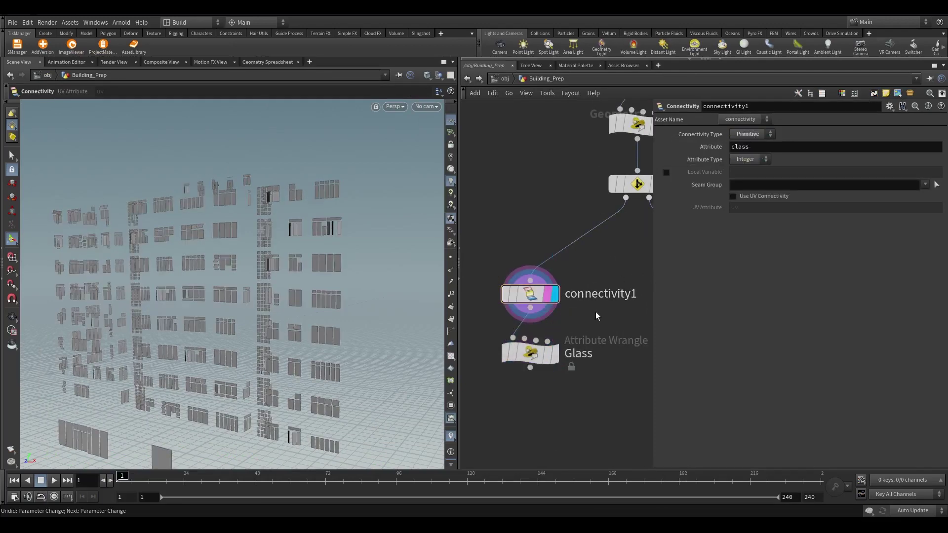
Append itoa(i@class) to the Glass wrangle's VEX name expression
left_click(541, 367)
left_click(555, 354)
left_click(768, 197)
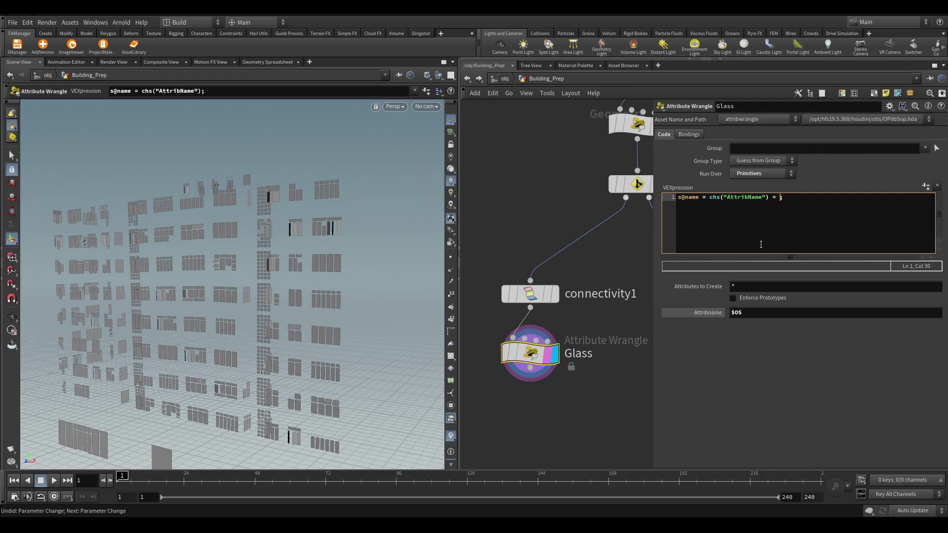
type("=-")
type("itoa(")
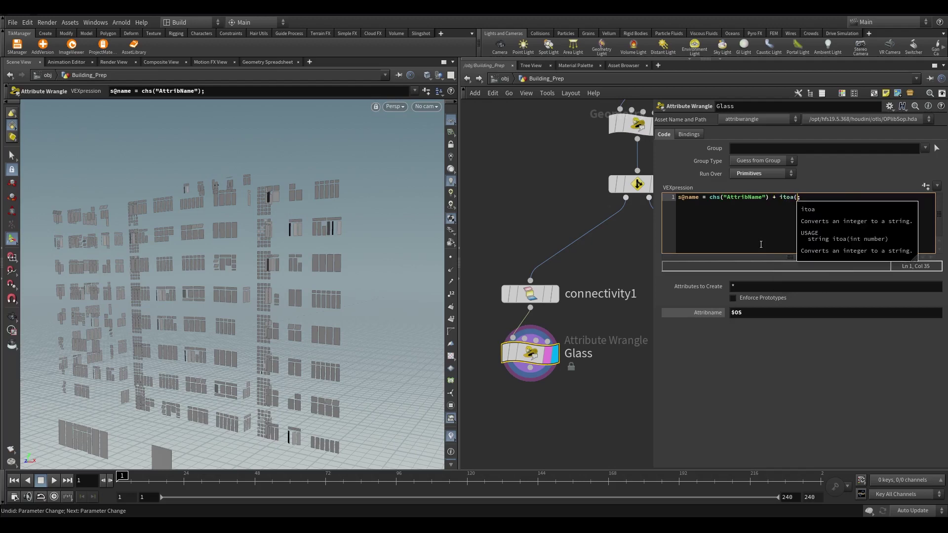
type("i@class")
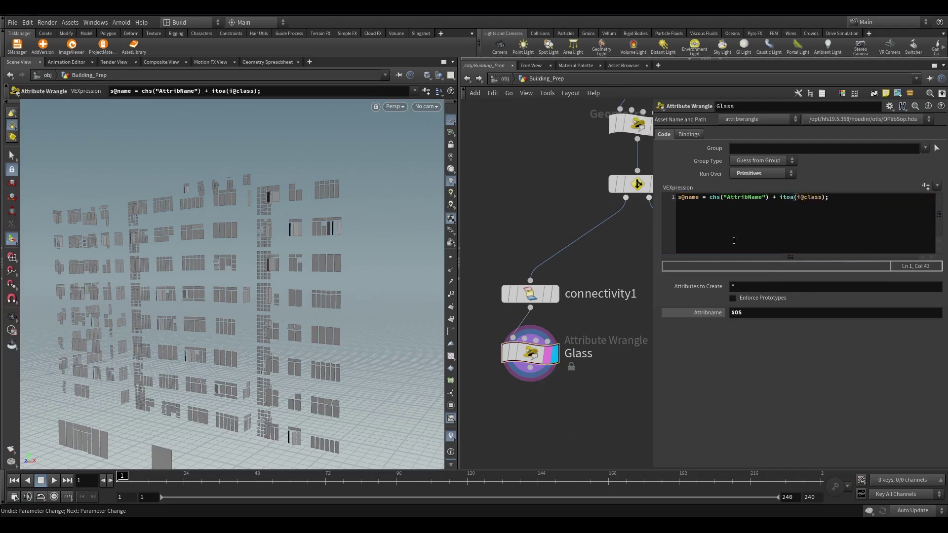
Compare connectivity1's class values and the Glass names in the Geometry Spreadsheet
left_click(530, 294)
left_click(554, 294)
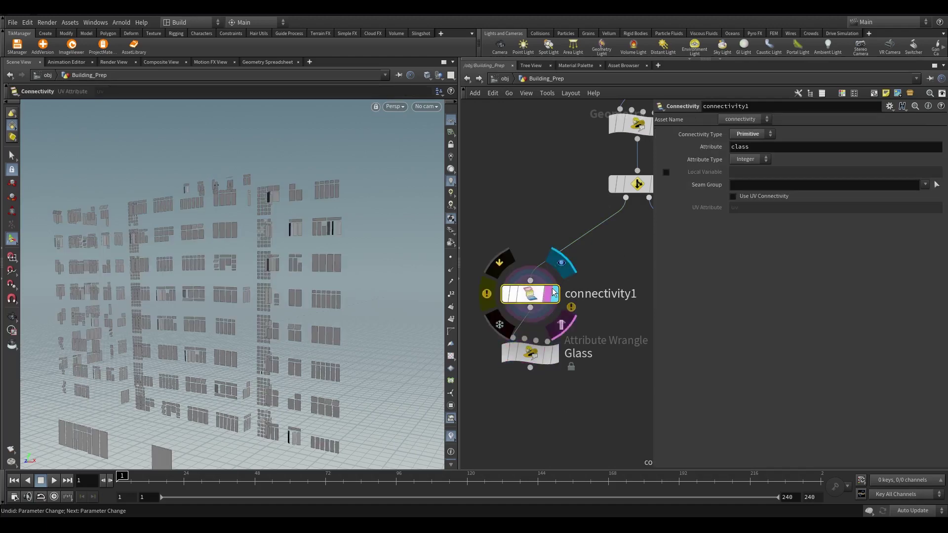
left_click(268, 61)
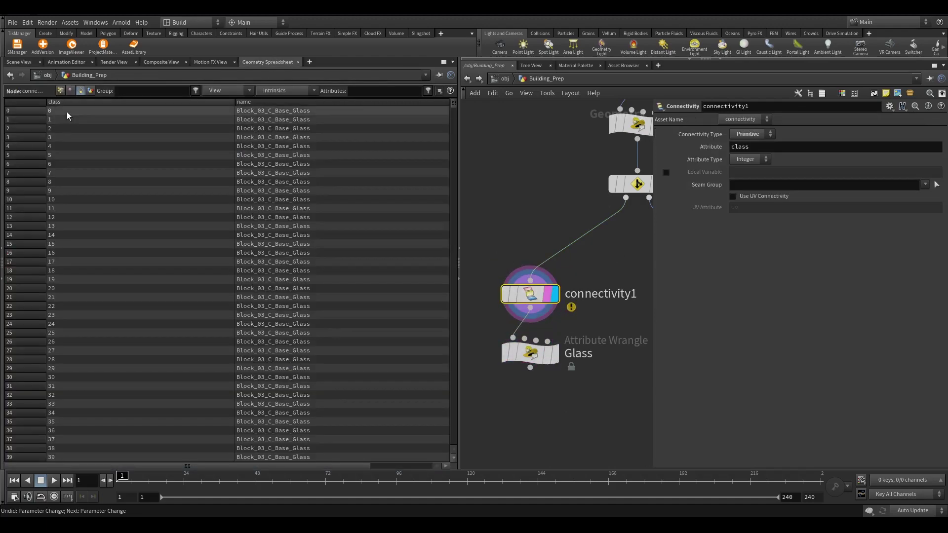
left_click(528, 368)
left_click(535, 358)
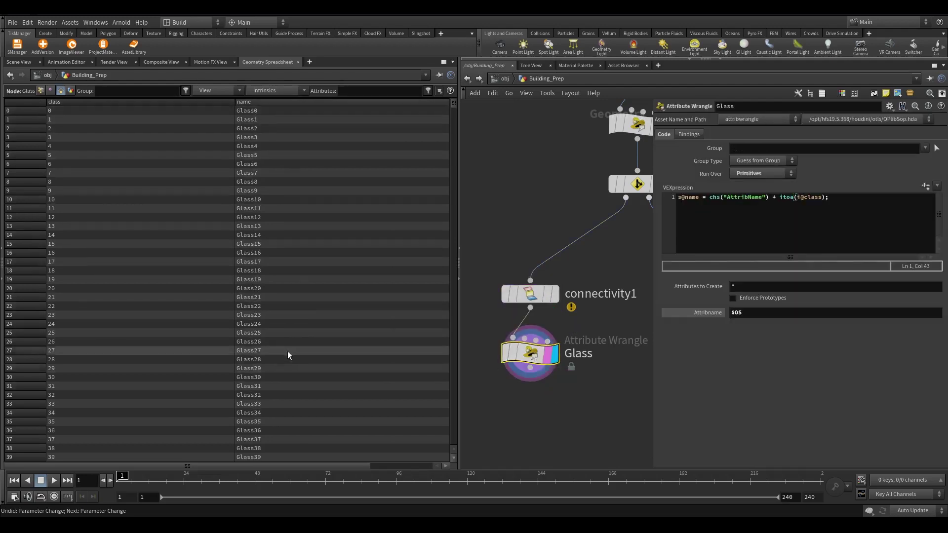
scroll(288, 356, "down", 8)
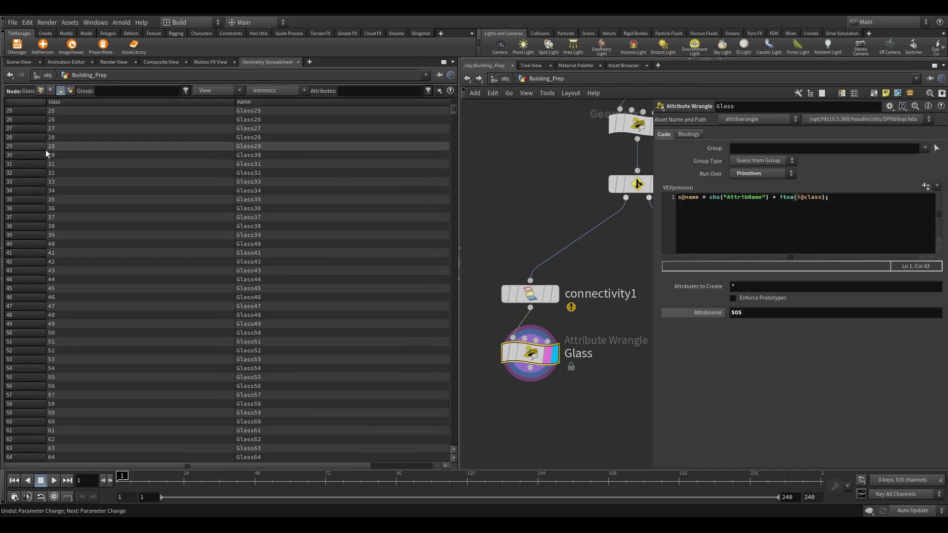
left_click(47, 155)
Complete the expression with + "_" + itoa(i@class) and verify names like Glass_0, Glass_1
left_click(775, 197)
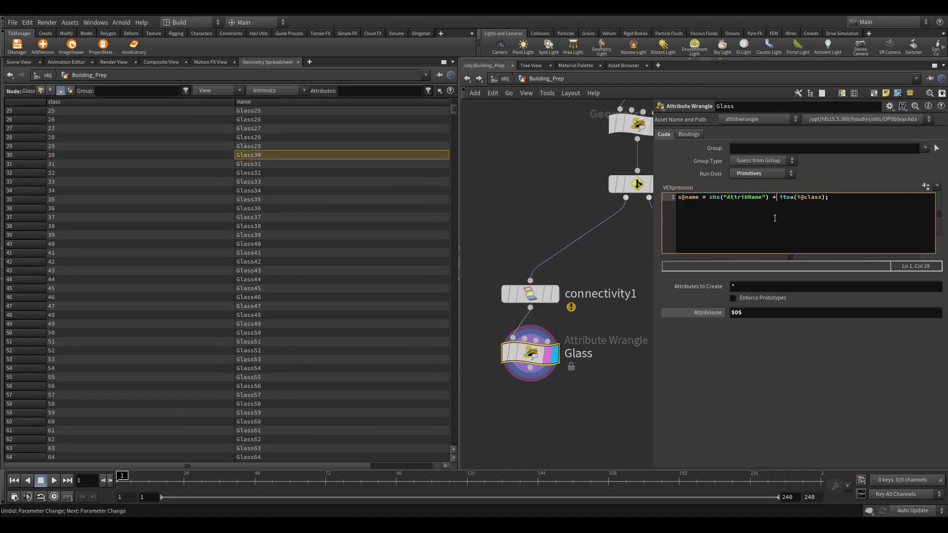
type("\"_\"")
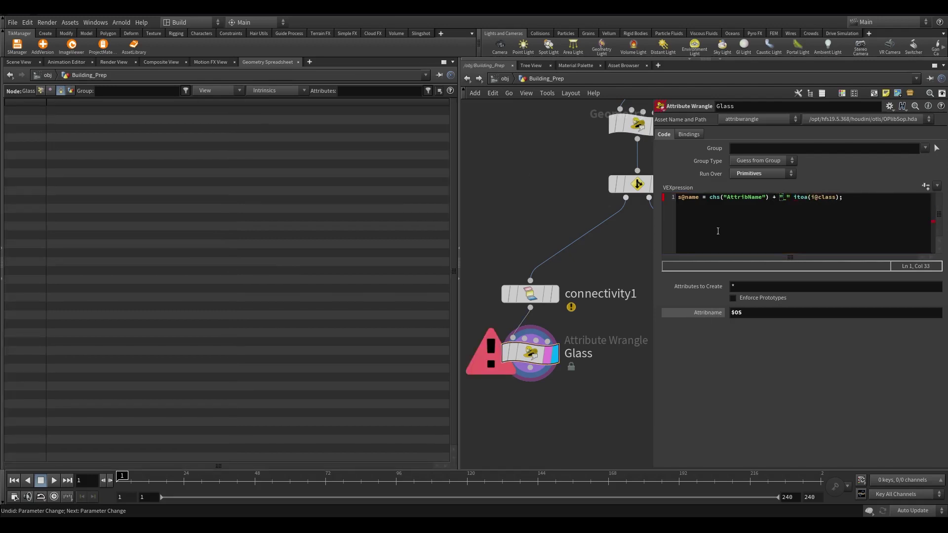
left_click(794, 198)
type("+")
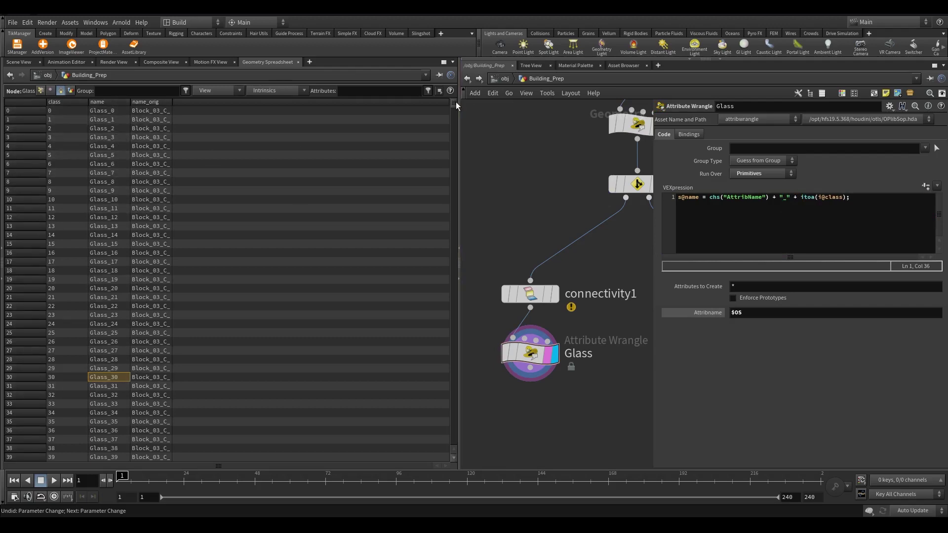
left_click_drag(454, 102, 471, 79)
double_click(172, 102)
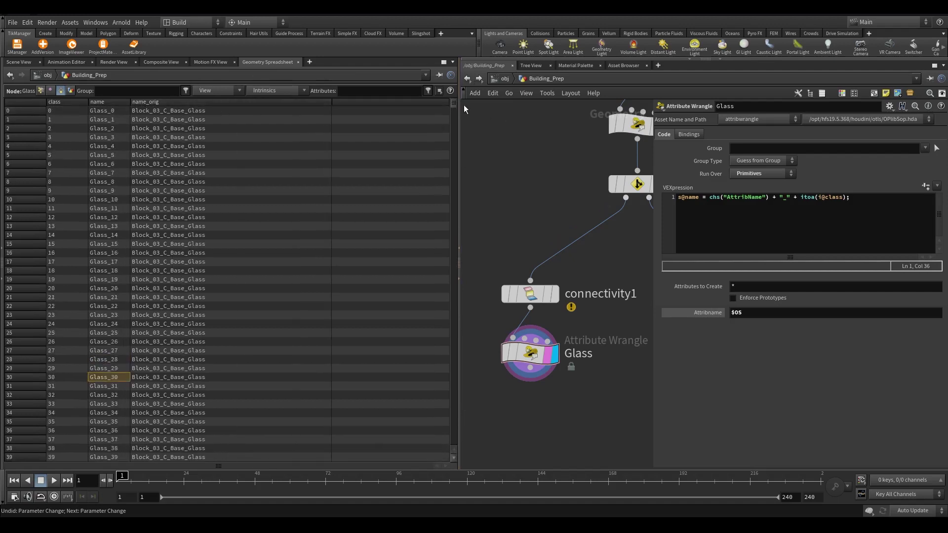
mouse_move(455, 103)
left_mouse_down()
mouse_move(458, 272)
mouse_move(454, 104)
left_mouse_up()
Display split2's output in the viewport and inspect its node info
left_click(19, 62)
scroll(475, 318, "down", 5)
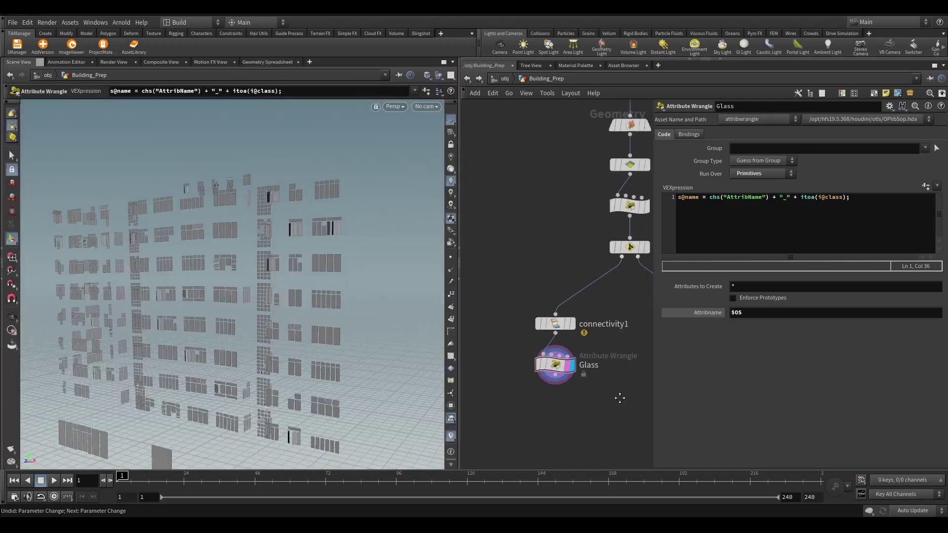
left_click_drag(458, 238, 530, 303)
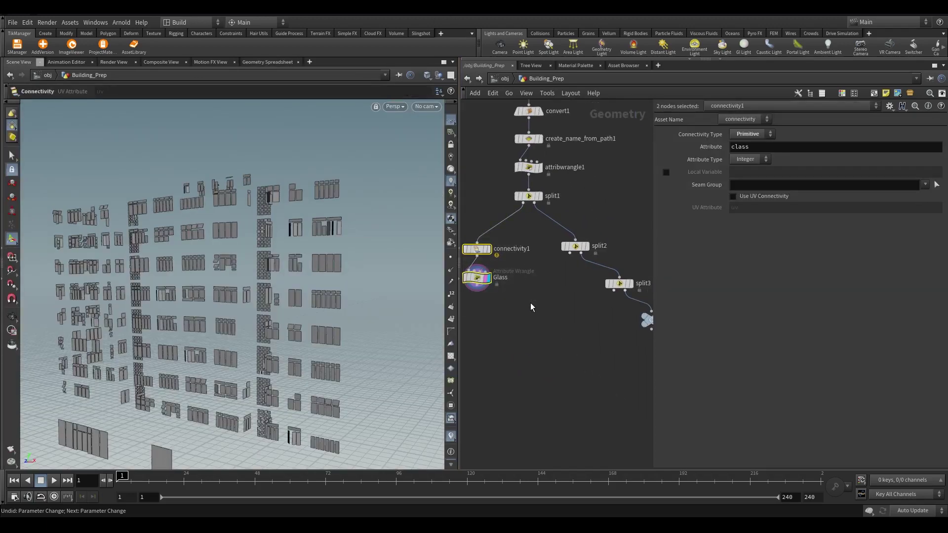
left_click(585, 246)
middle_click(580, 251)
middle_click_drag(507, 309, 576, 319)
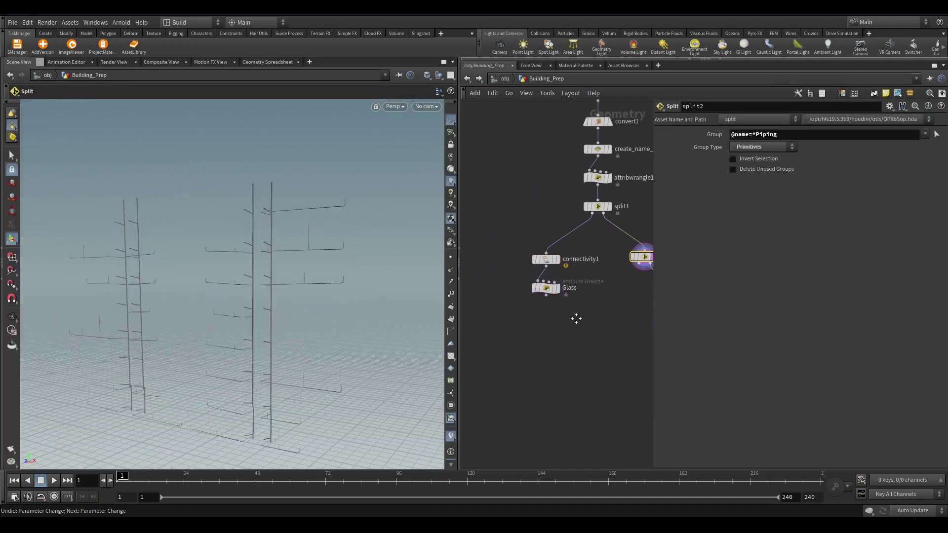
Copy the Glass wrangle under split2, strip the numbering from its VEX, and rename it Pipes
left_click_drag(552, 289, 635, 295, "alt")
scroll(601, 274, "up", 4)
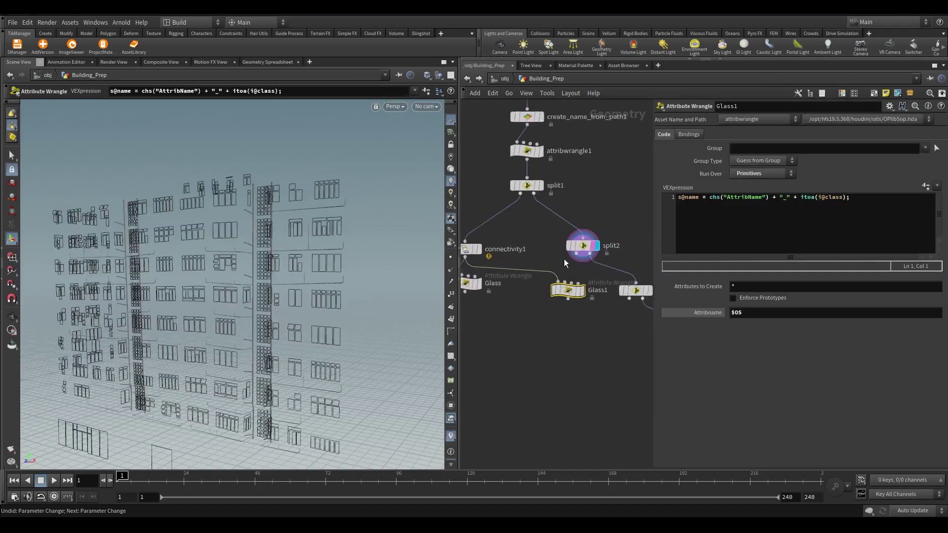
left_click_drag(569, 297, 532, 331)
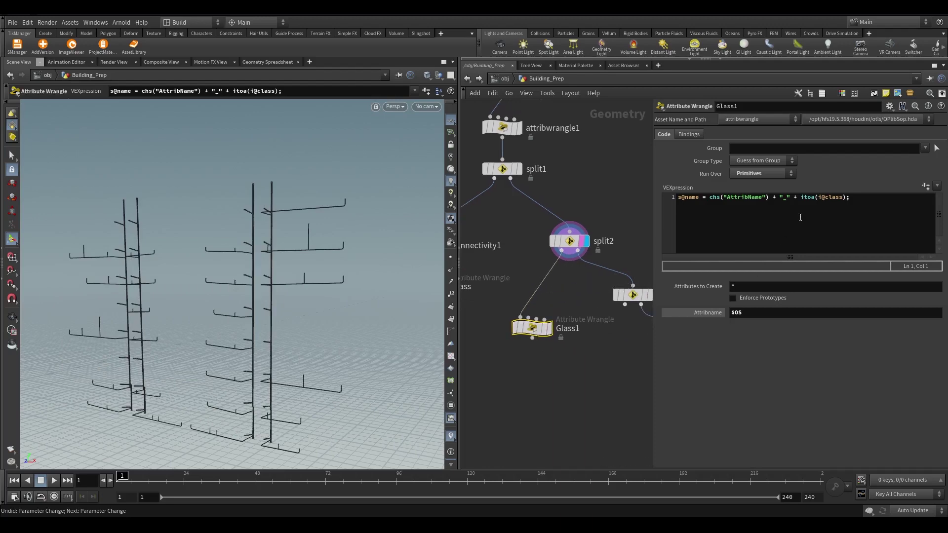
left_click_drag(769, 198, 835, 197)
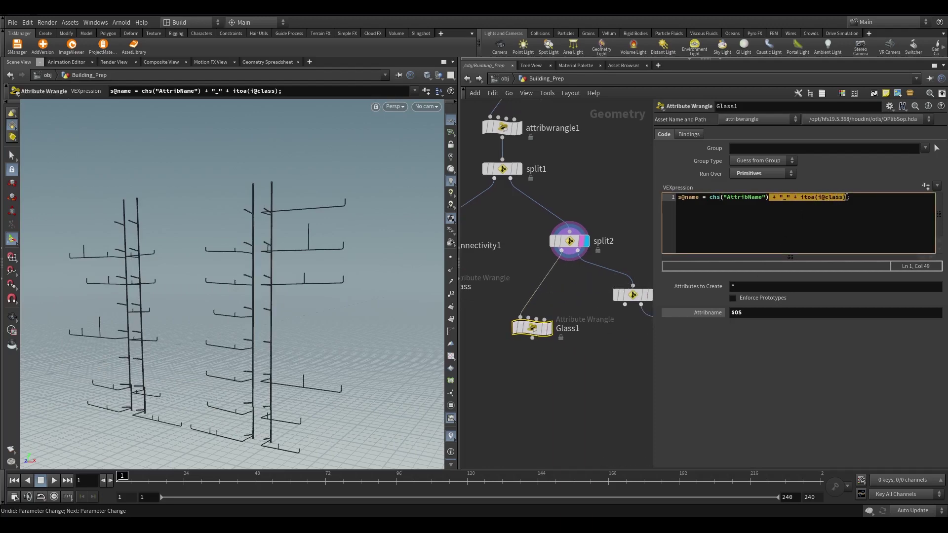
key("BackSpace")
scroll(575, 345, "up", 2)
double_click(569, 326)
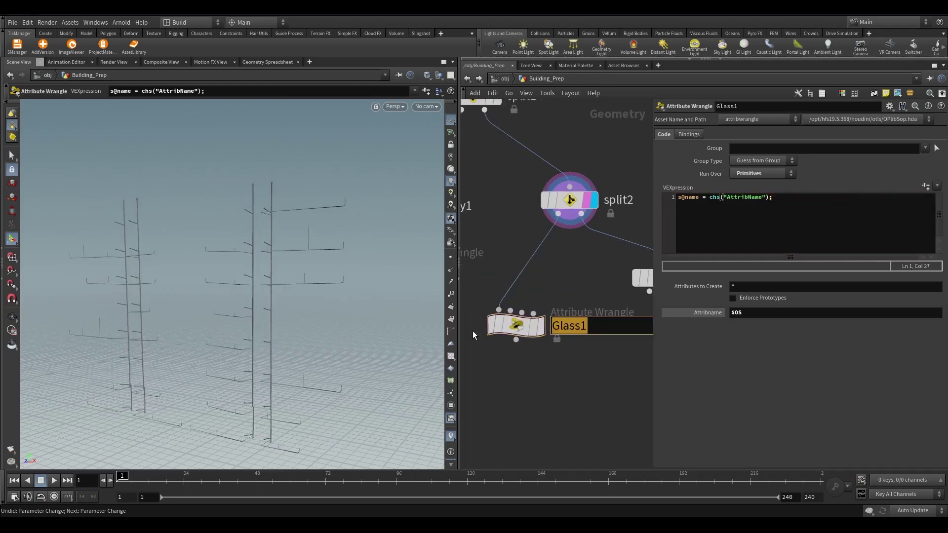
type("Pipes")
key("Return")
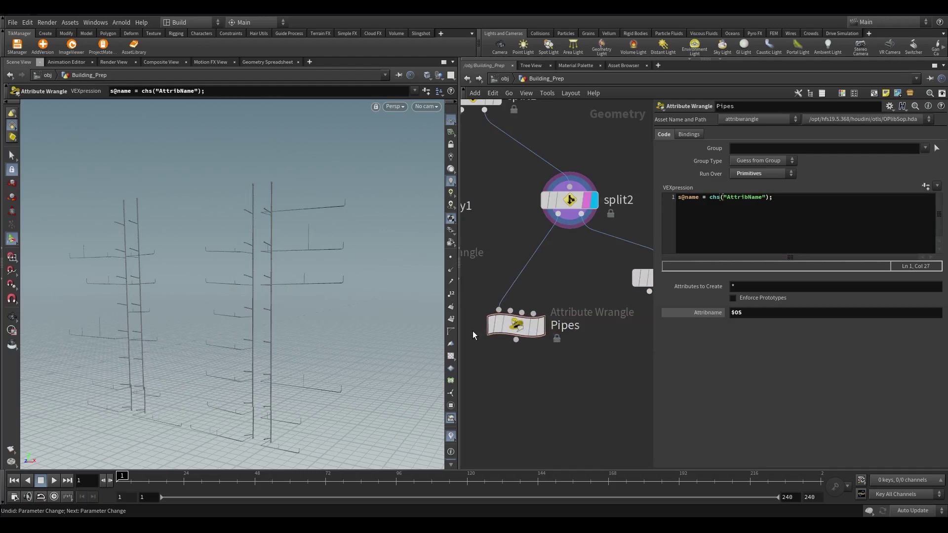
scroll(599, 378, "down", 2)
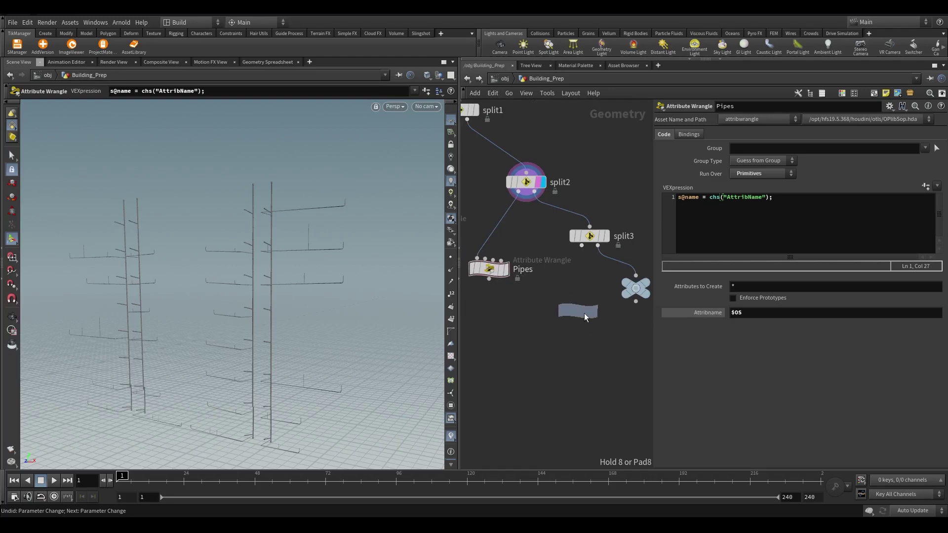
Wire a copied wrangle under split3, display it, and rename it Metals
left_click(584, 313)
left_click_drag(581, 246, 568, 319)
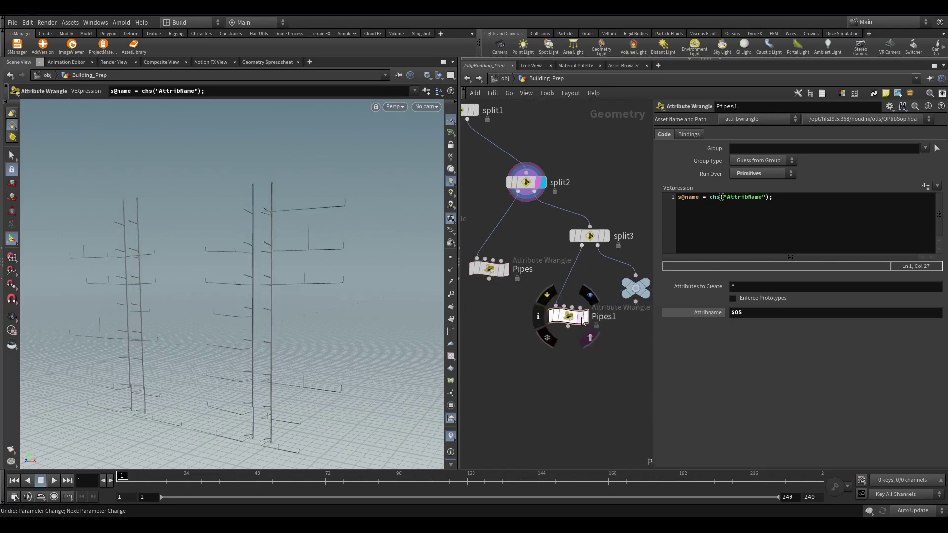
left_click(584, 316)
middle_click(569, 323)
scroll(615, 321, "up", 2)
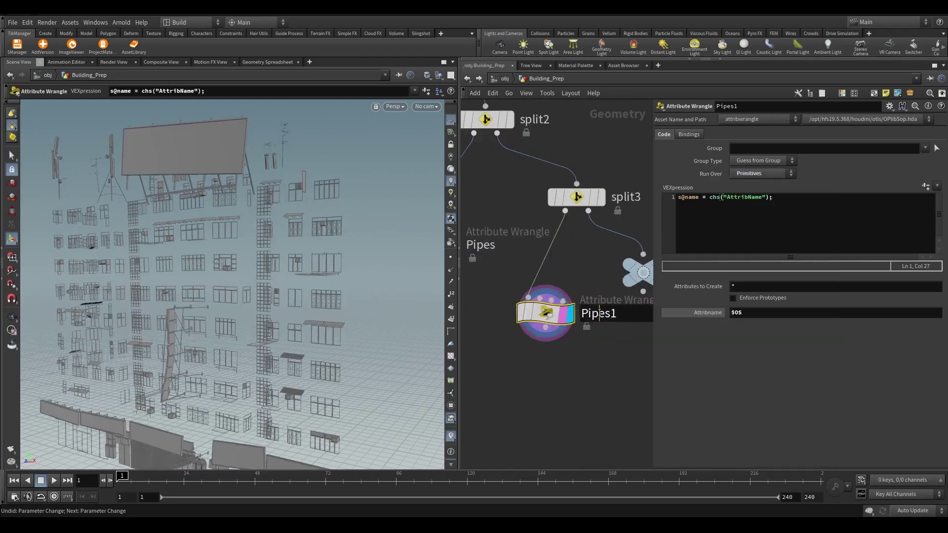
key("F2")
type("Metals")
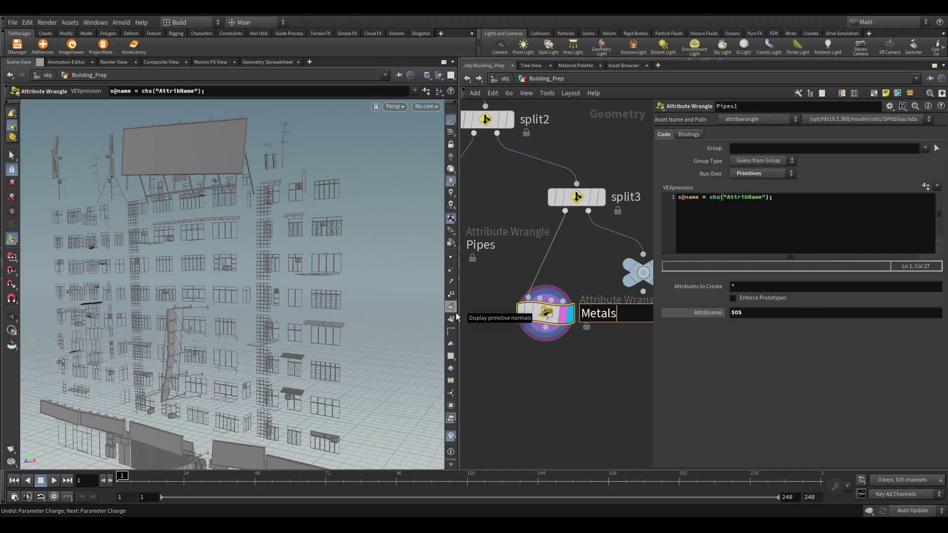
key("Return")
middle_click(532, 308)
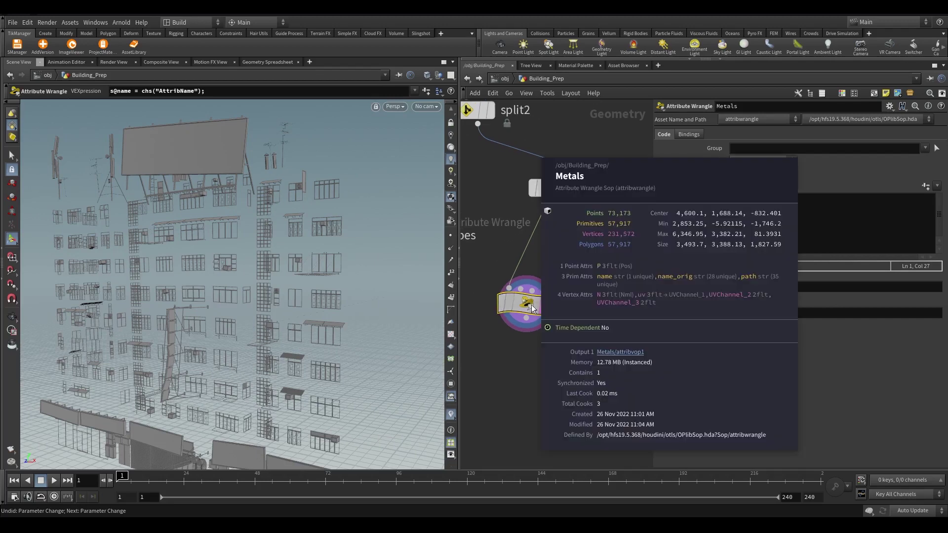
scroll(531, 309, "down", 2)
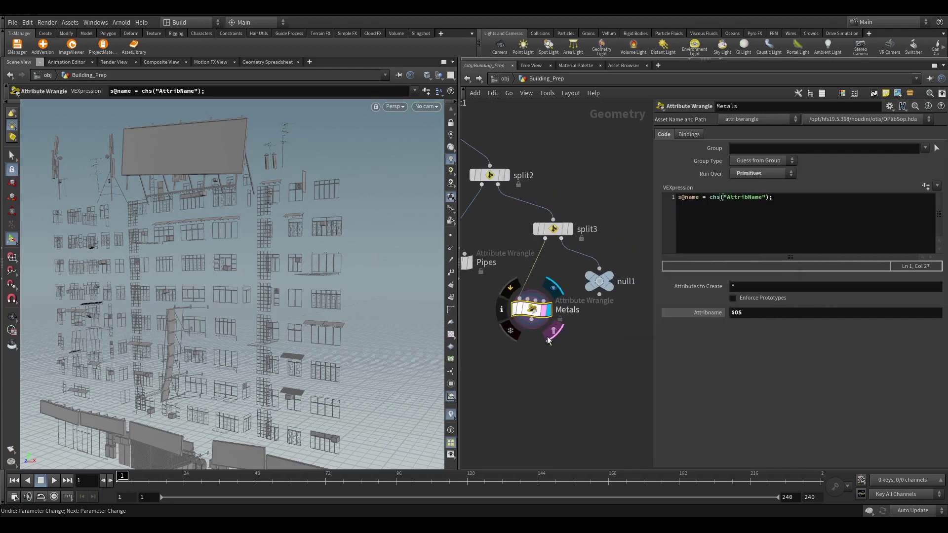
Duplicate Metals, wire null1's output into the copy, and rename it Concrete
left_click_drag(530, 312, 598, 362, "alt")
left_click_drag(599, 296, 588, 349)
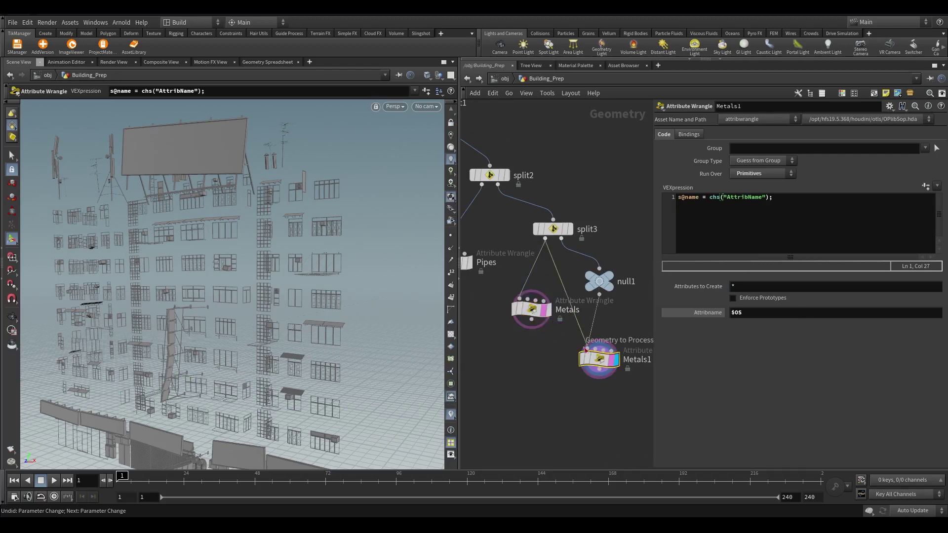
middle_click_drag(588, 348, 514, 343)
double_click(581, 276)
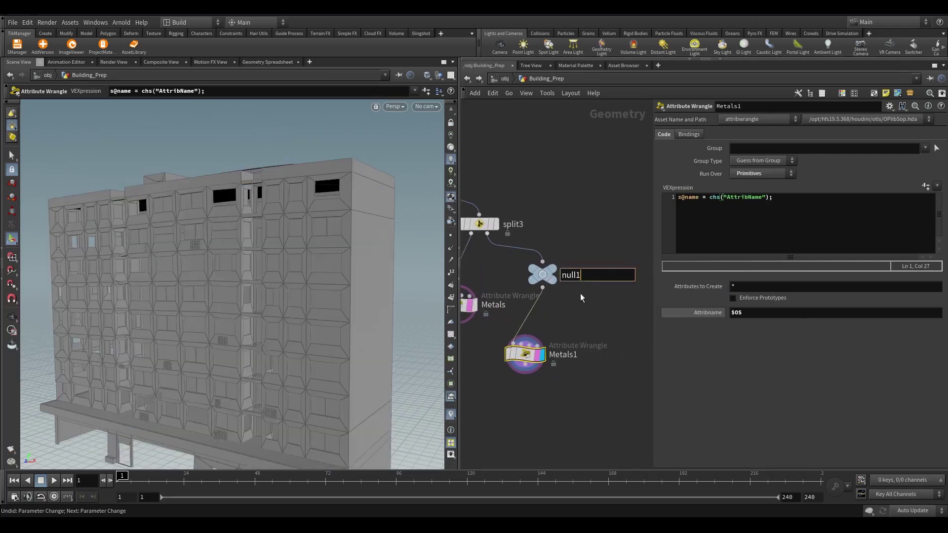
double_click(599, 345)
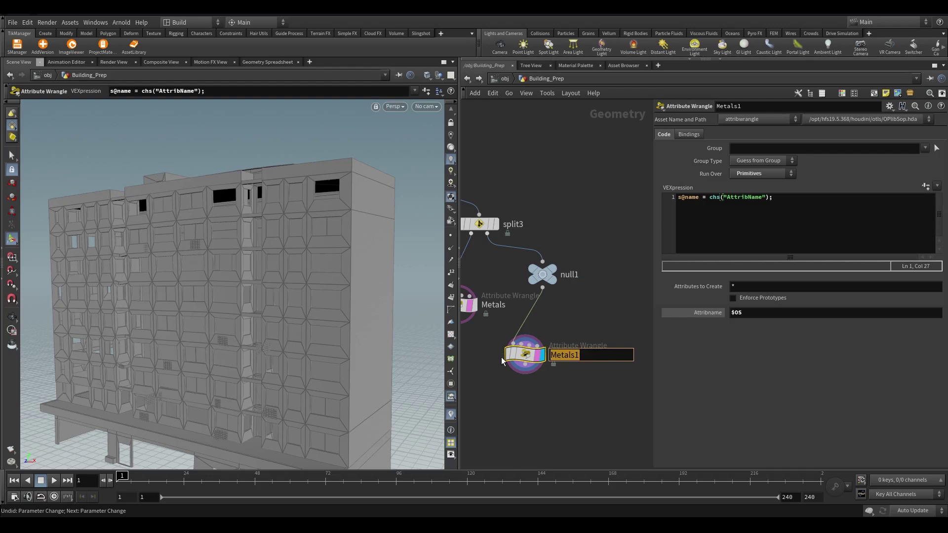
type("Concrete")
key("Return")
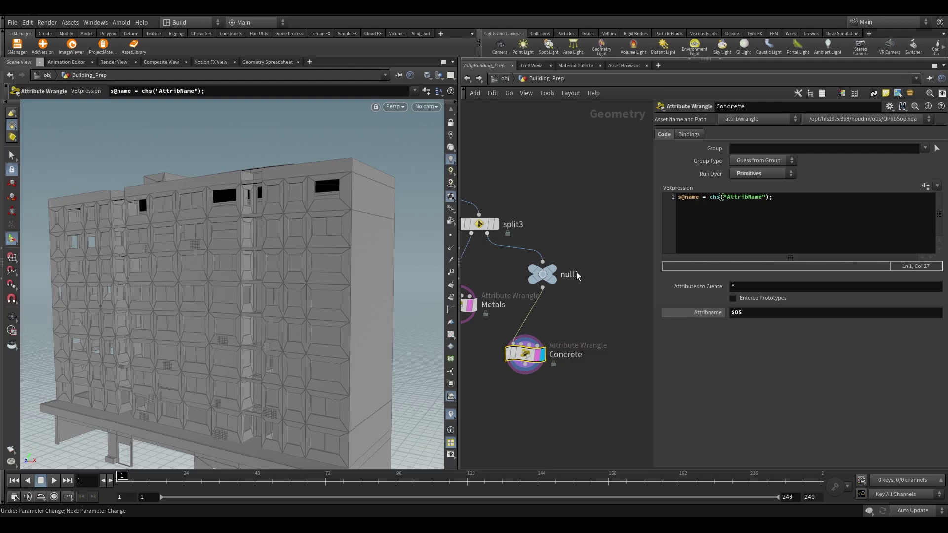
scroll(576, 276, "down", 2)
Move Concrete level with Metals and widen the network editor to show the whole chain
middle_click_drag(576, 276, 602, 257)
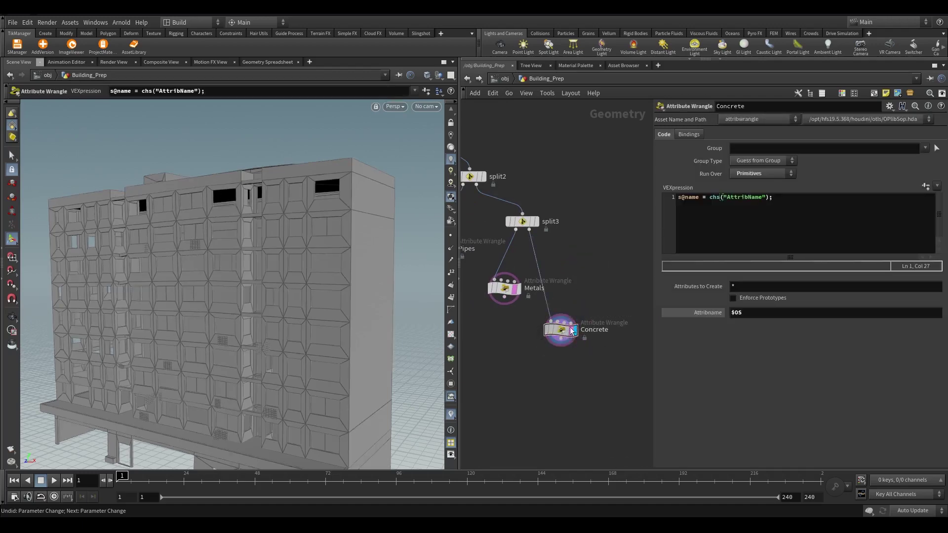
left_click_drag(572, 331, 621, 287)
scroll(585, 318, "down", 3)
middle_click_drag(472, 321, 524, 304)
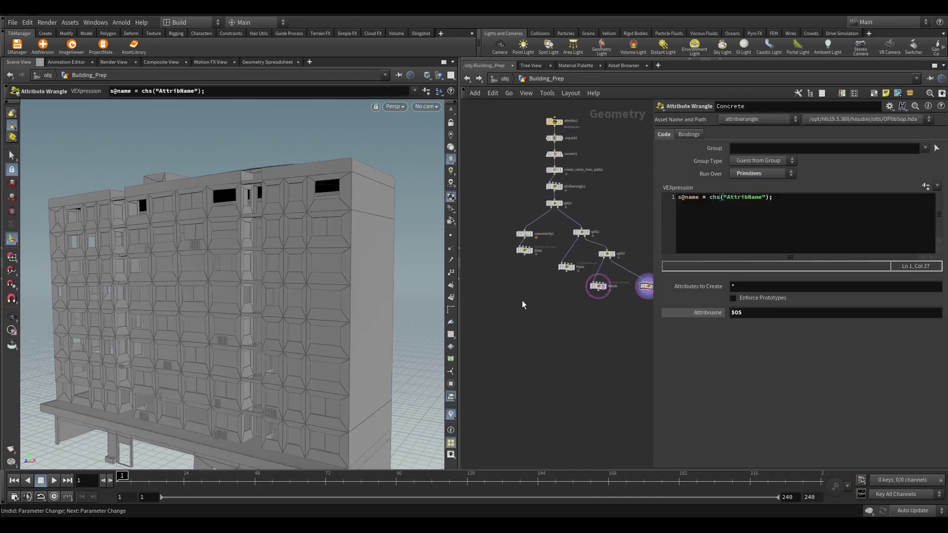
left_click_drag(652, 272, 727, 271)
scroll(513, 292, "up", 2)
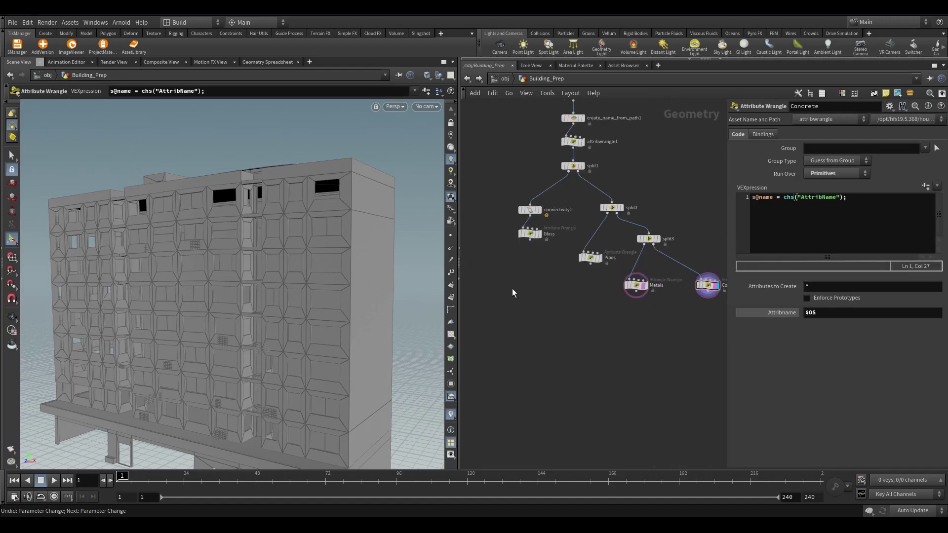
Undo an accidental node move and evenly space the bottom row of wrangles
left_click_drag(503, 209, 513, 285)
mouse_move(662, 297)
left_mouse_down()
mouse_move(586, 250)
mouse_move(592, 280)
mouse_move(600, 260)
mouse_move(593, 281)
left_mouse_up()
key("ctrl+z")
scroll(535, 346, "down", 3)
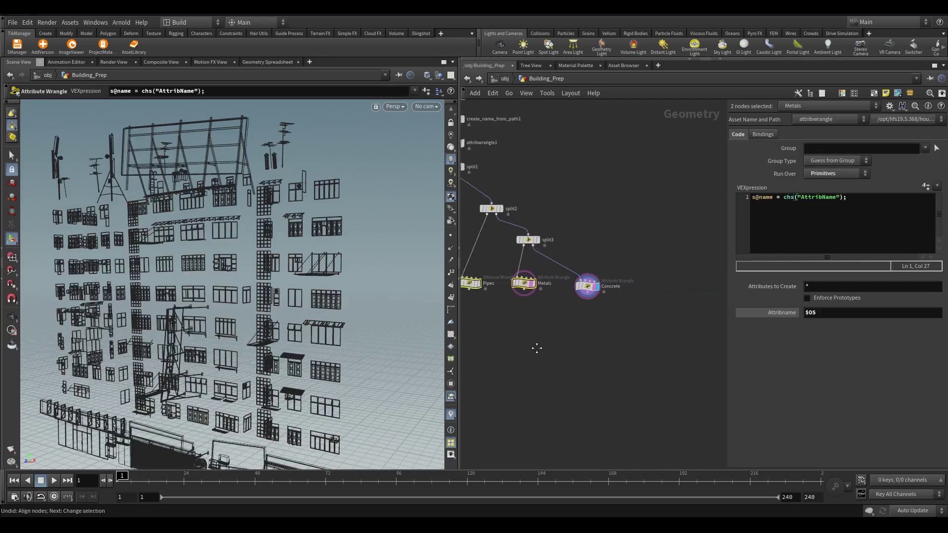
left_click(565, 327)
left_click_drag(677, 318, 517, 295)
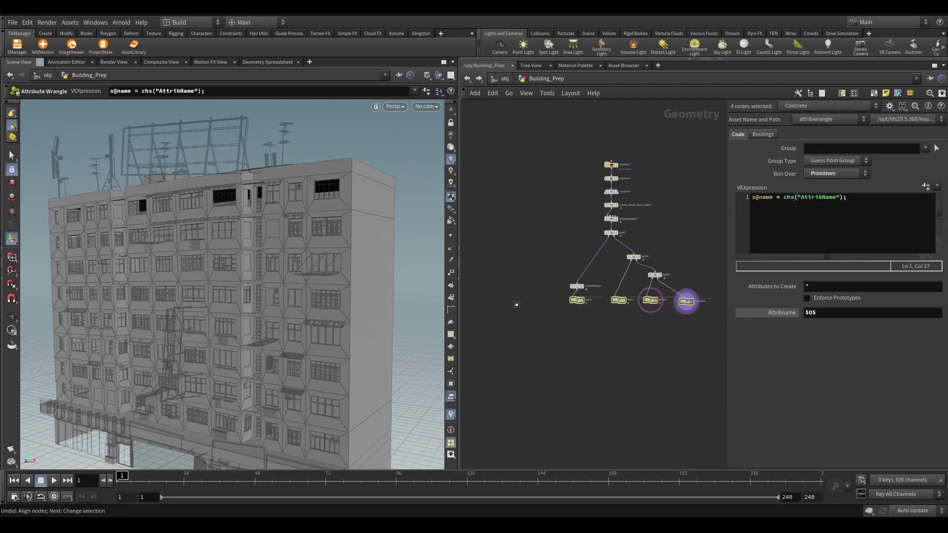
key("l")
scroll(563, 331, "up", 3)
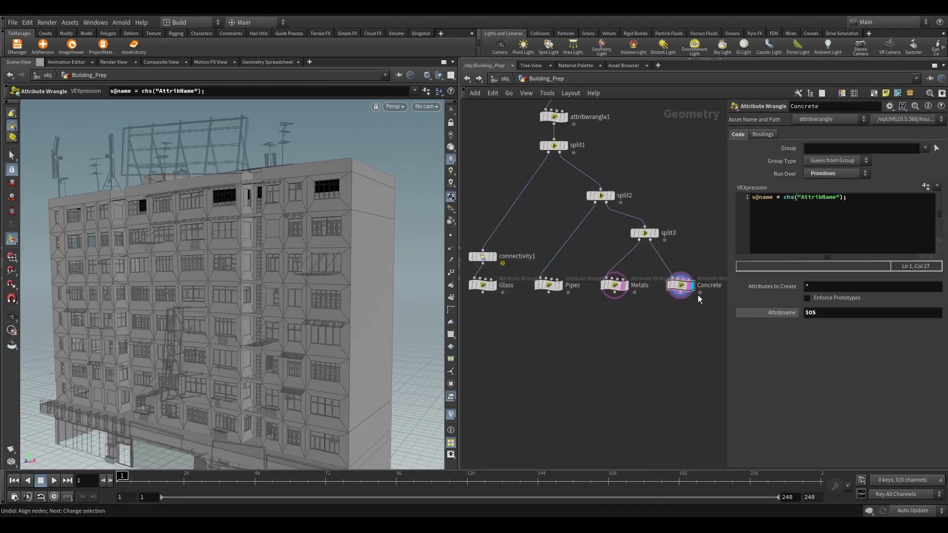
middle_click_drag(570, 360, 618, 340)
Add a Null node under each of the Glass, Pipes, Metals and Concrete wrangles
key("Tab")
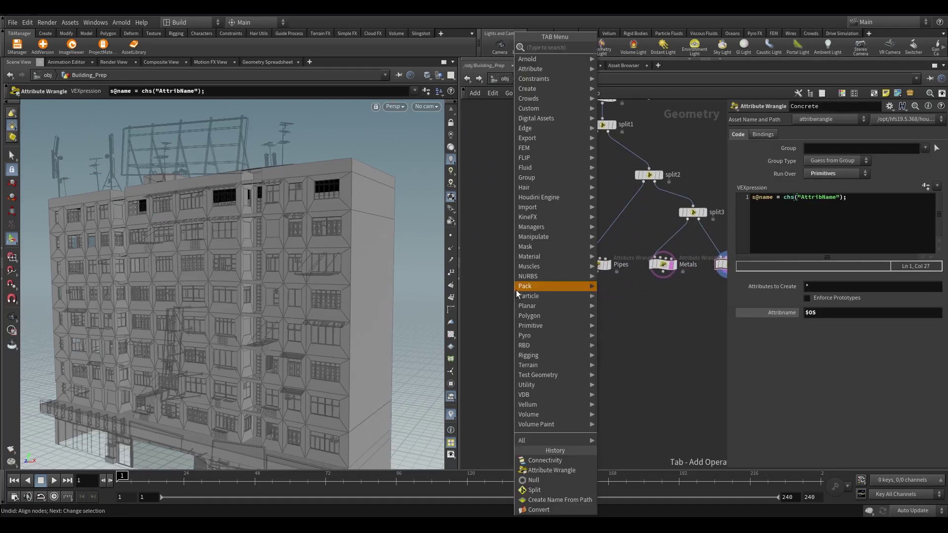
type("null")
key("Return")
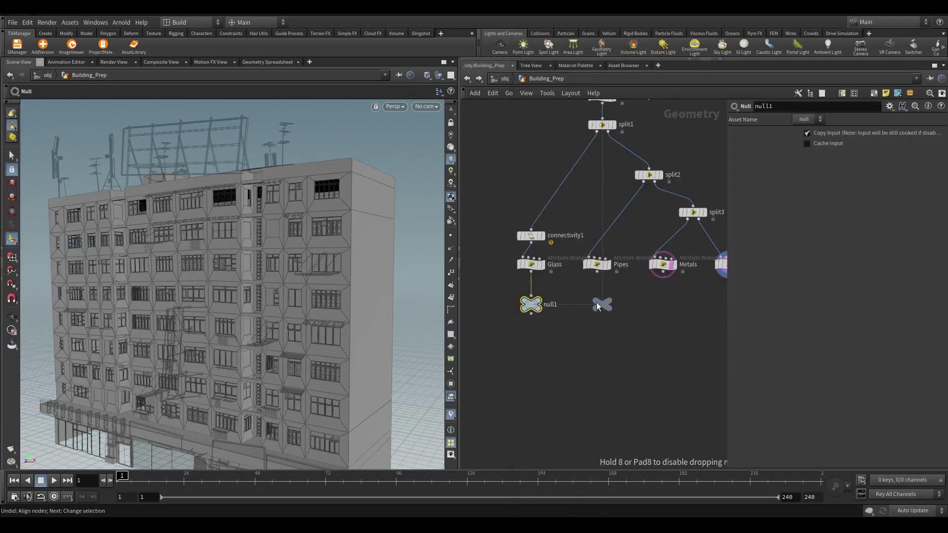
left_click(597, 306)
left_click(662, 304)
left_click(658, 307)
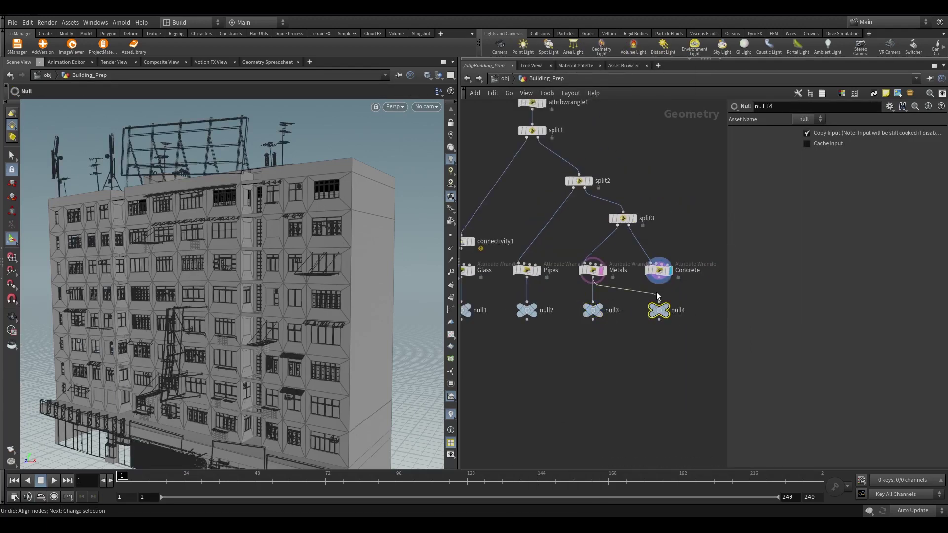
scroll(487, 326, "up", 2)
Rename the four nulls OUT_GLASS, OUT_PIPES, OUT_METALS and OUT_CONCRETE
double_click(553, 323)
type("OUT_GLASS")
key("Return")
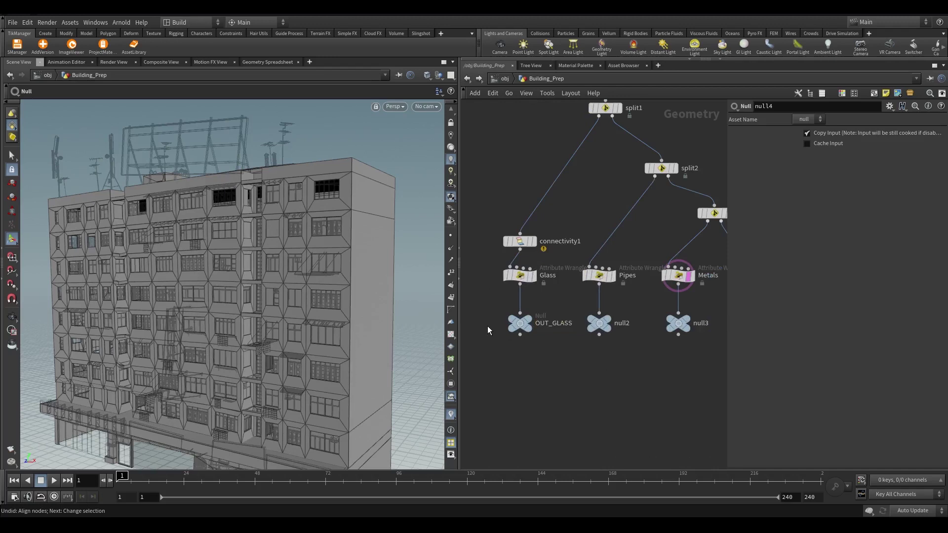
key("F2")
type("PIP")
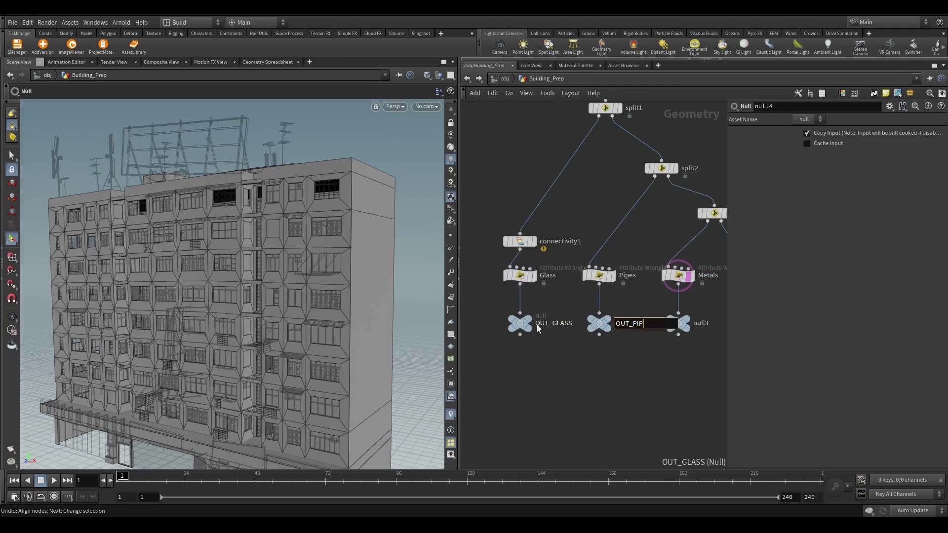
type("ES")
key("Return")
key("F2")
type("OUT_")
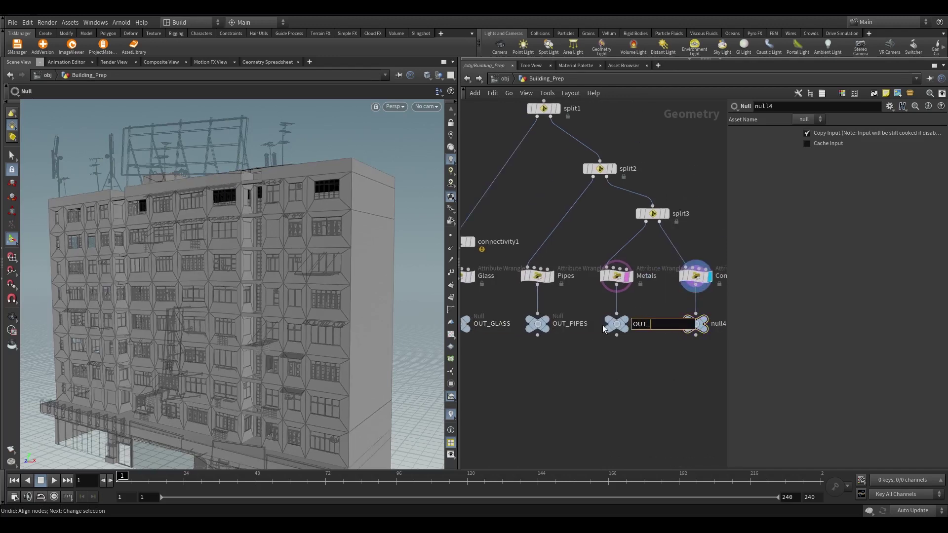
type("METALS")
key("Return")
key("F2")
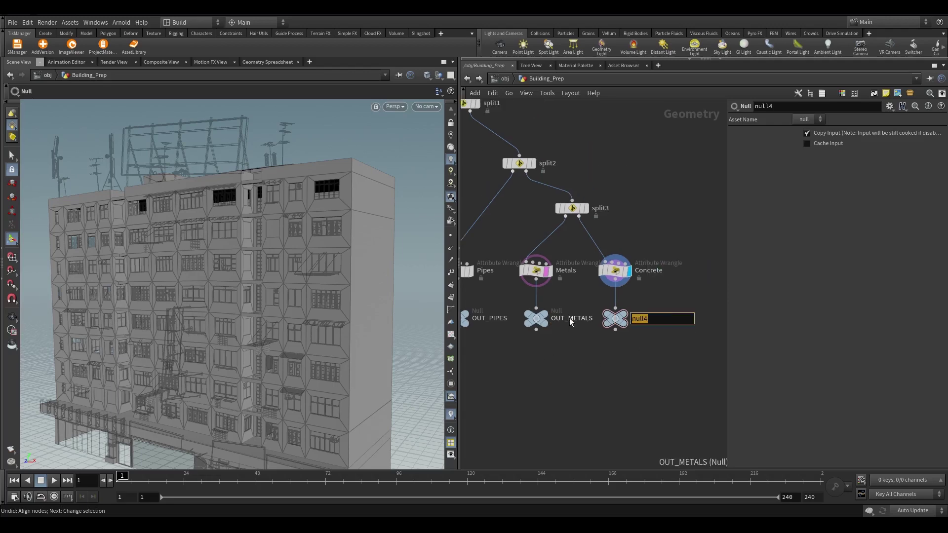
type("OUT_CONCRETE")
key("Return")
Box-select the four OUT nulls
scroll(592, 306, "down", 3)
left_click_drag(462, 298, 620, 331)
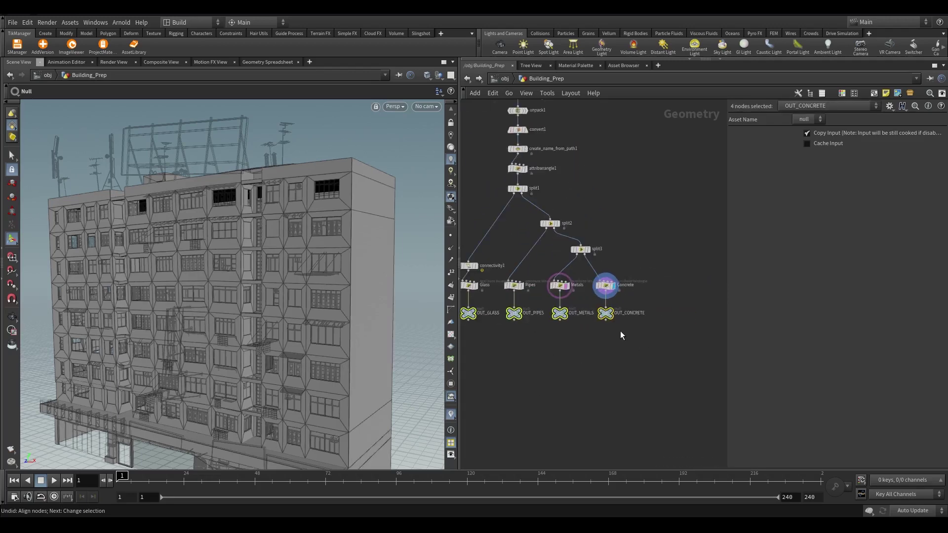
scroll(572, 363, "down", 2)
scroll(535, 275, "up", 4)
scroll(349, 162, "up", 5)
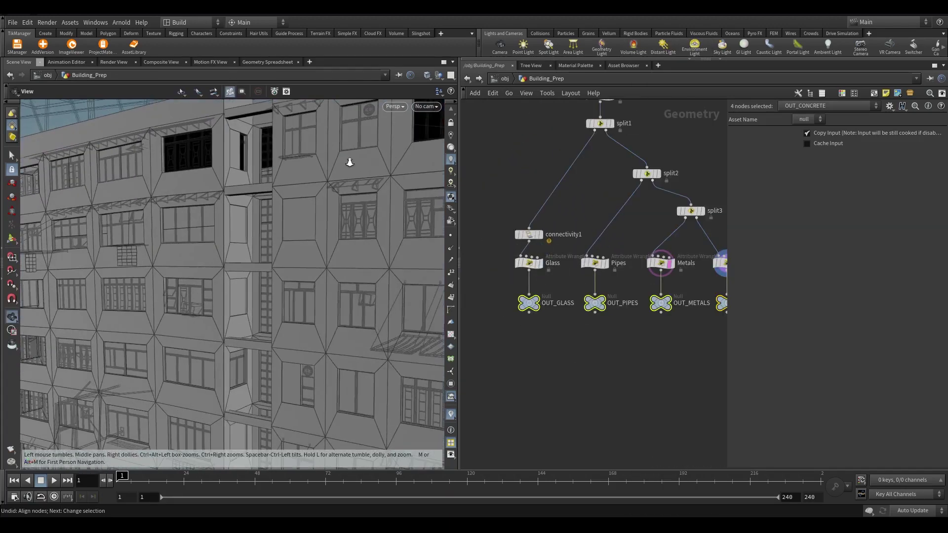
scroll(356, 183, "up", 2)
scroll(662, 389, "down", 2)
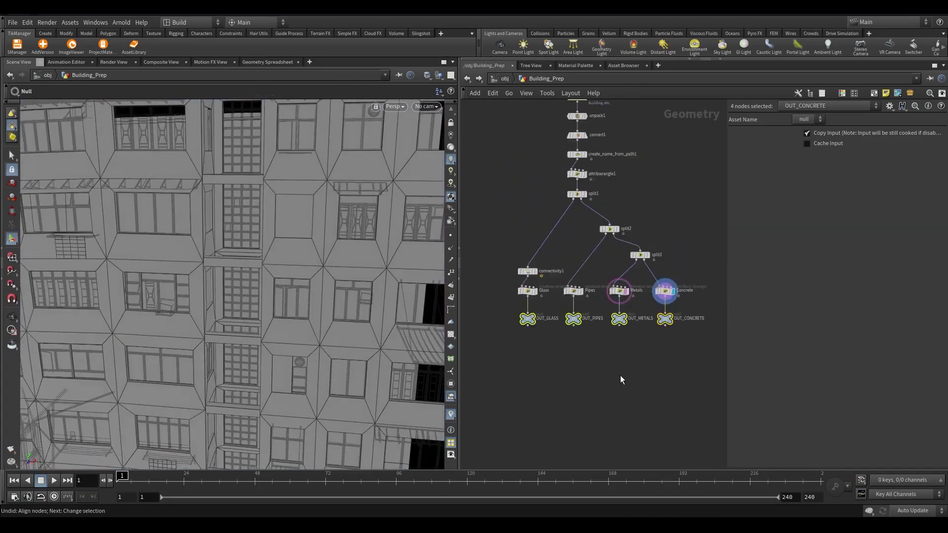
Pull wires from all four OUT nulls and filter the new-node list by 'nu' for Null
left_click_drag(526, 327, 599, 381)
key("Tab")
type("nu")
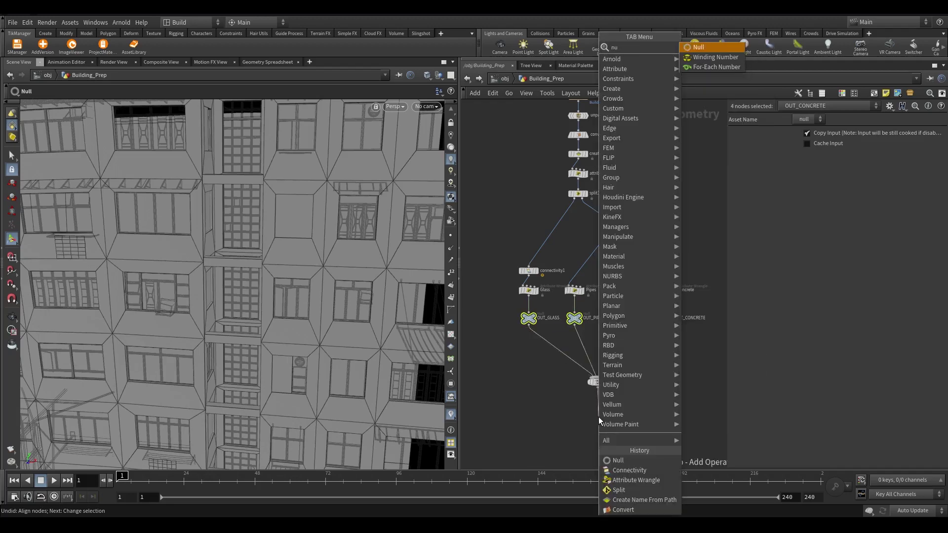